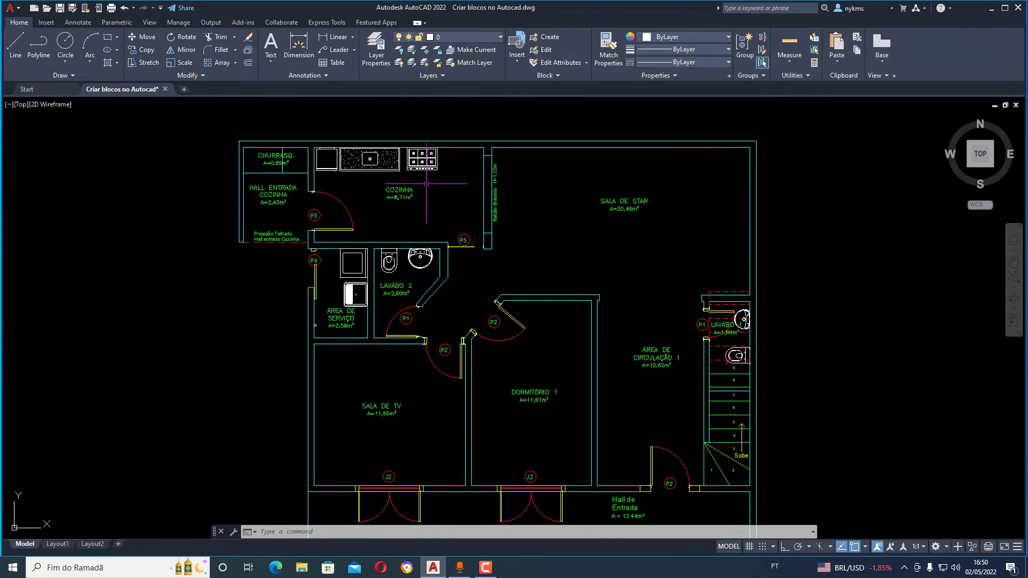
Window-select the stove's 54 objects and convert them into a block named 'Fogão'.
scroll(426, 184, down, 2)
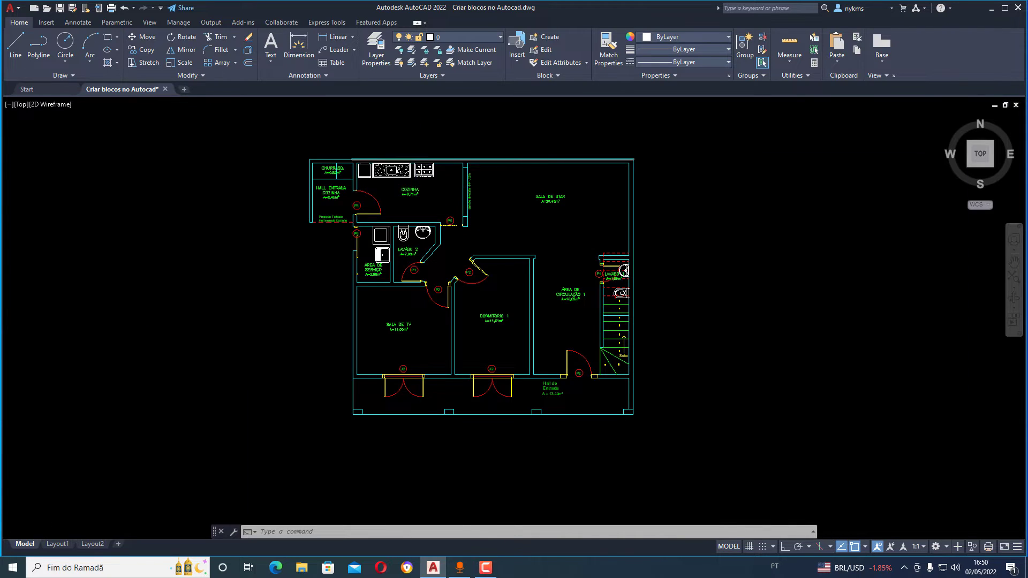
scroll(447, 180, up, 8)
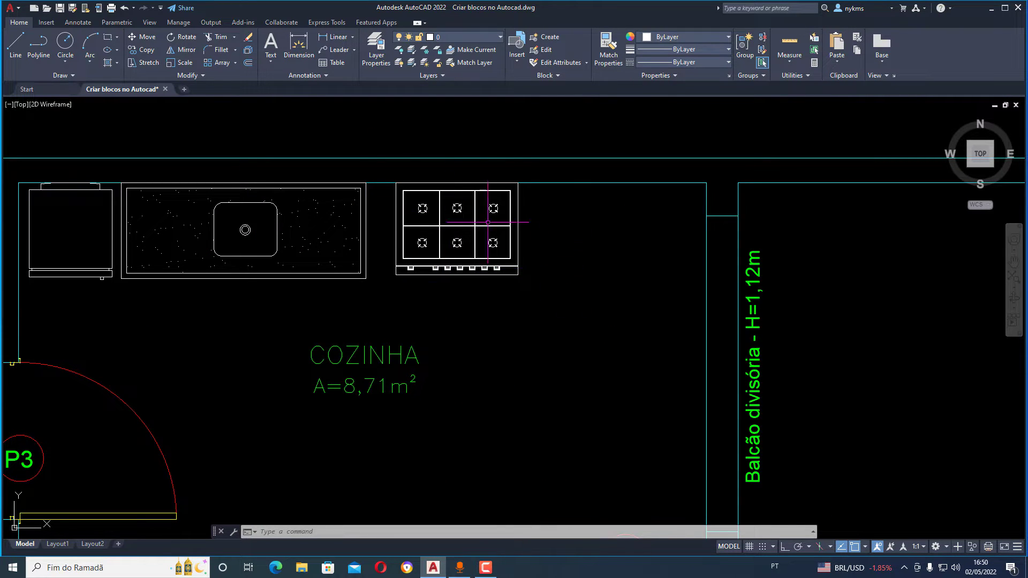
scroll(415, 201, down, 2)
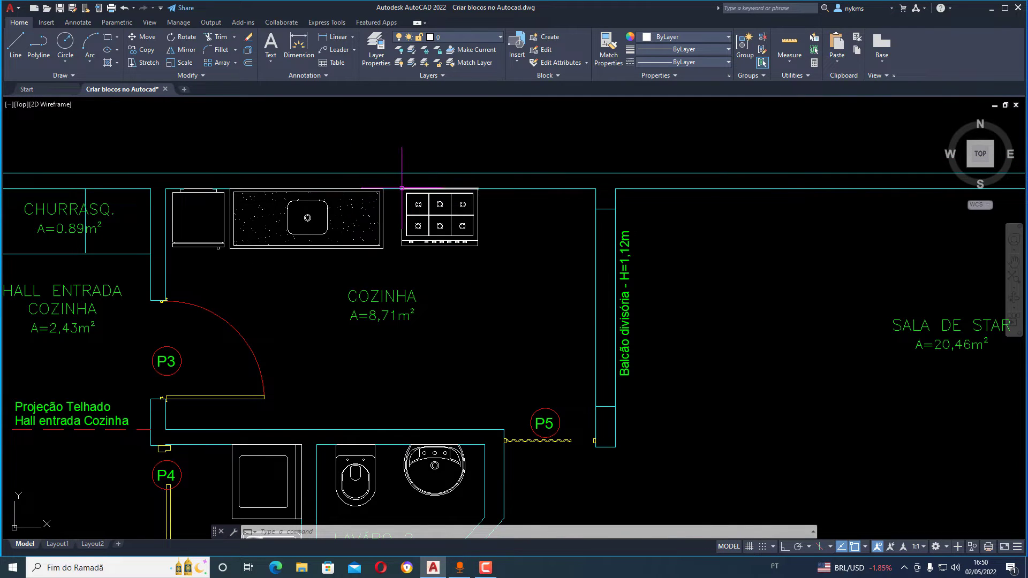
scroll(405, 188, up, 1)
click(408, 208)
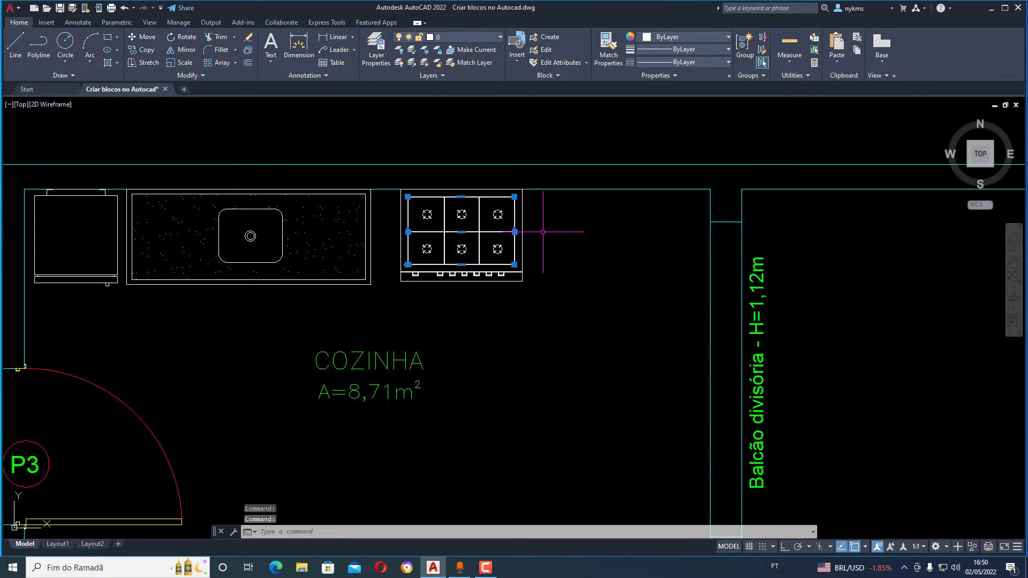
key(Escape)
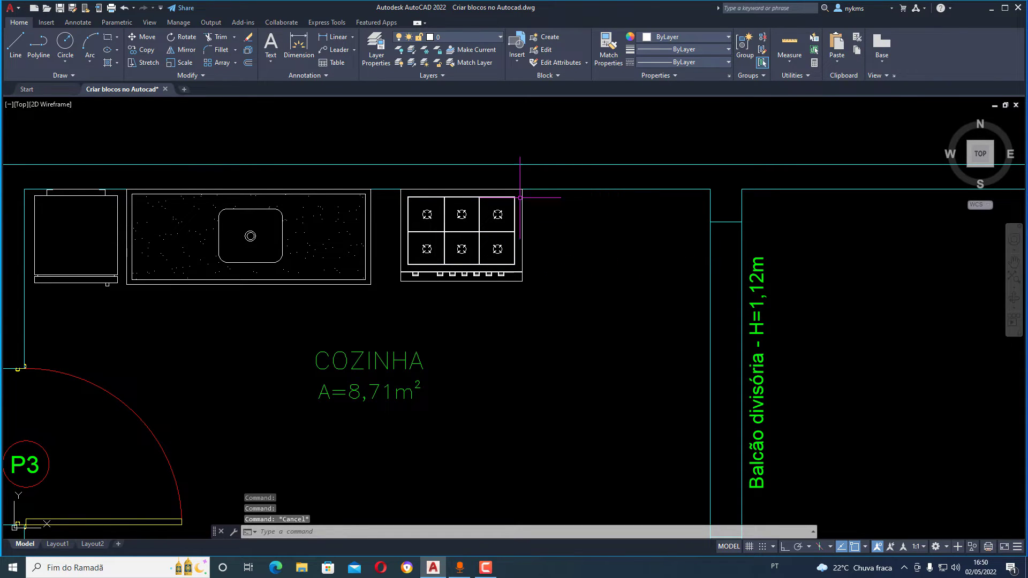
click(386, 177)
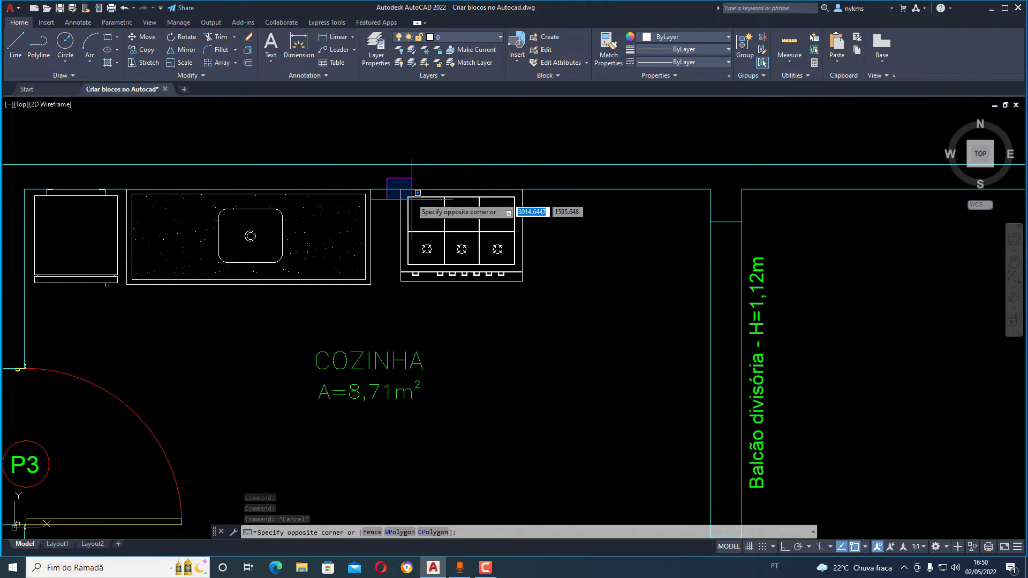
click(546, 296)
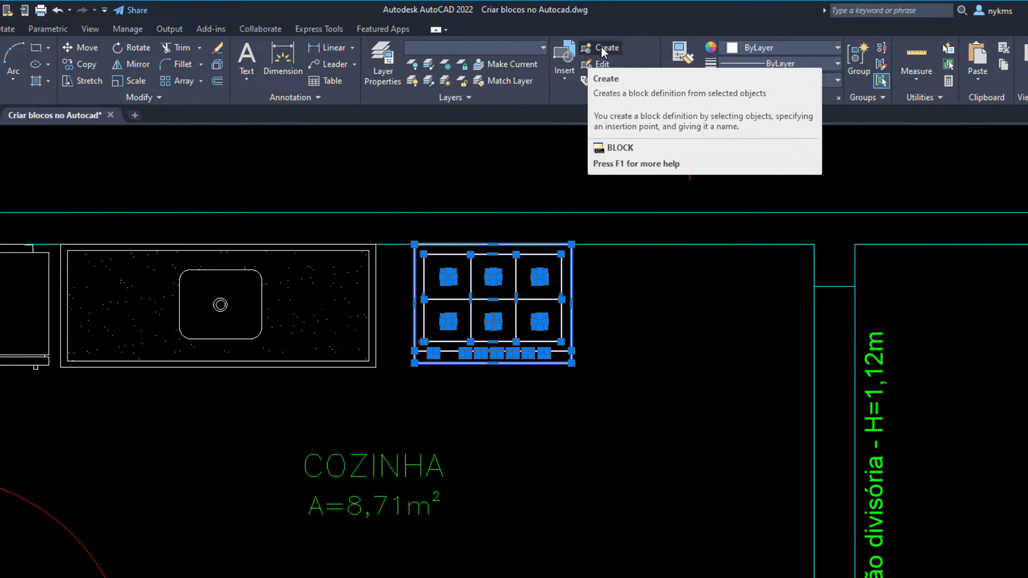
click(602, 47)
text(Fogão)
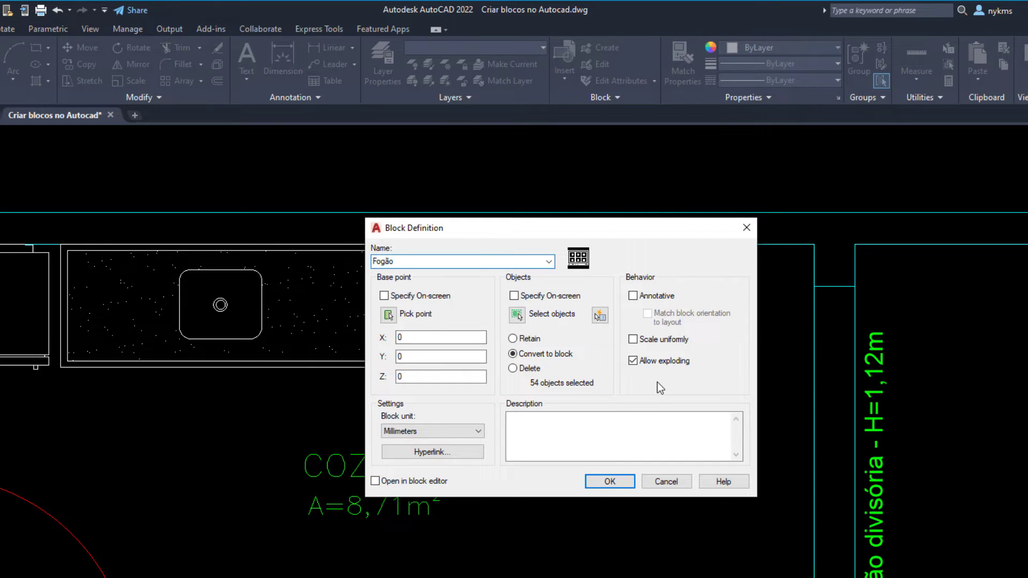
click(610, 482)
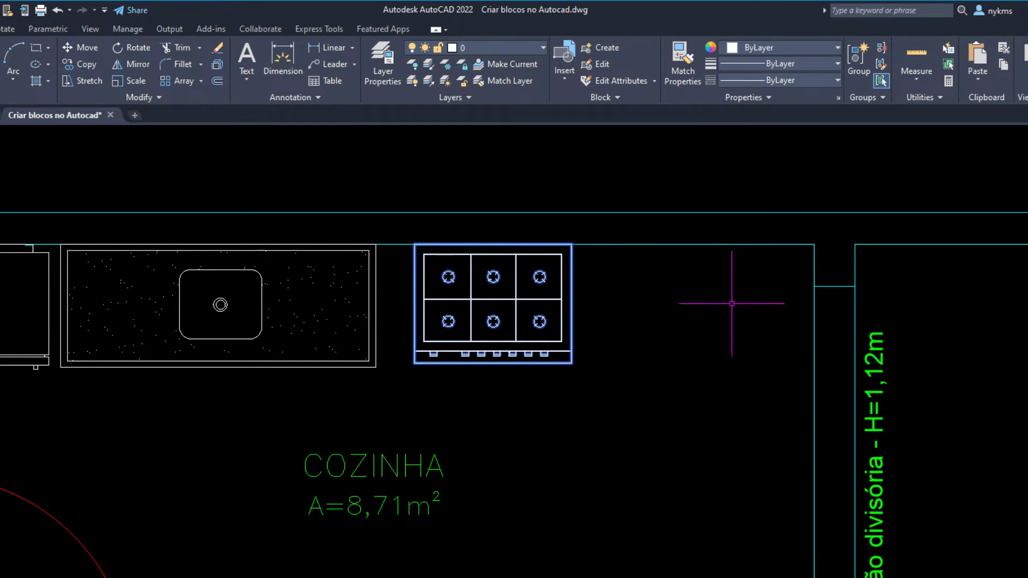
Copy the fridge and sink with the stove's lower-left corner as base point, then edit Fogão.
scroll(546, 248, down, 3)
scroll(546, 248, up, 2)
scroll(590, 334, up, 2)
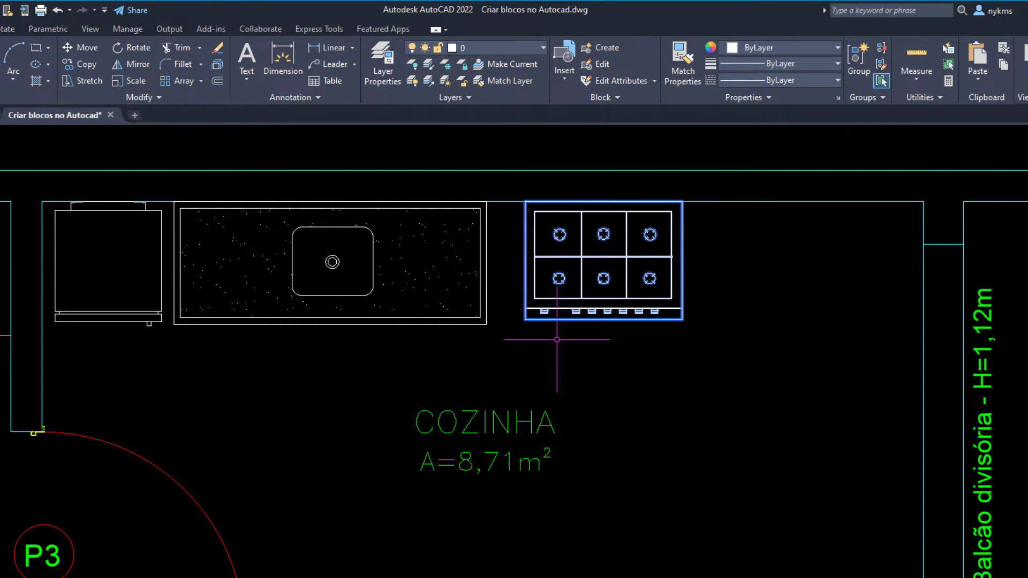
click(49, 185)
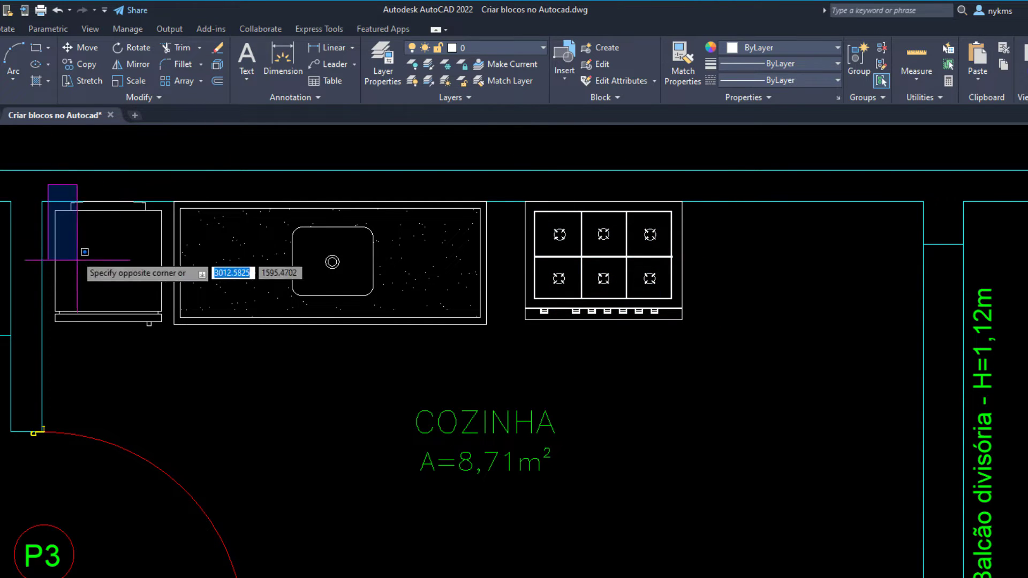
click(500, 352)
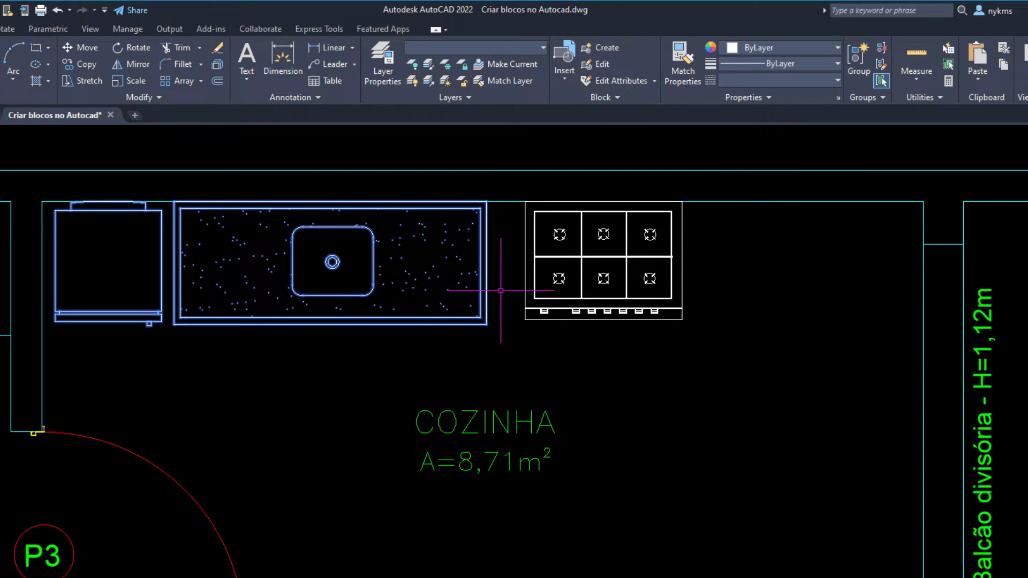
right_click(500, 291)
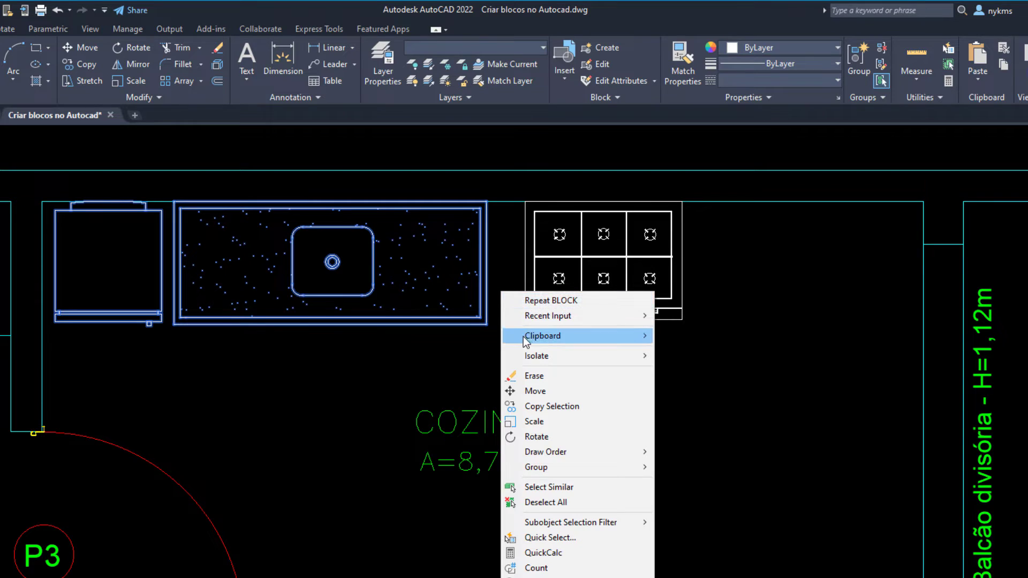
mouse_move(543, 336)
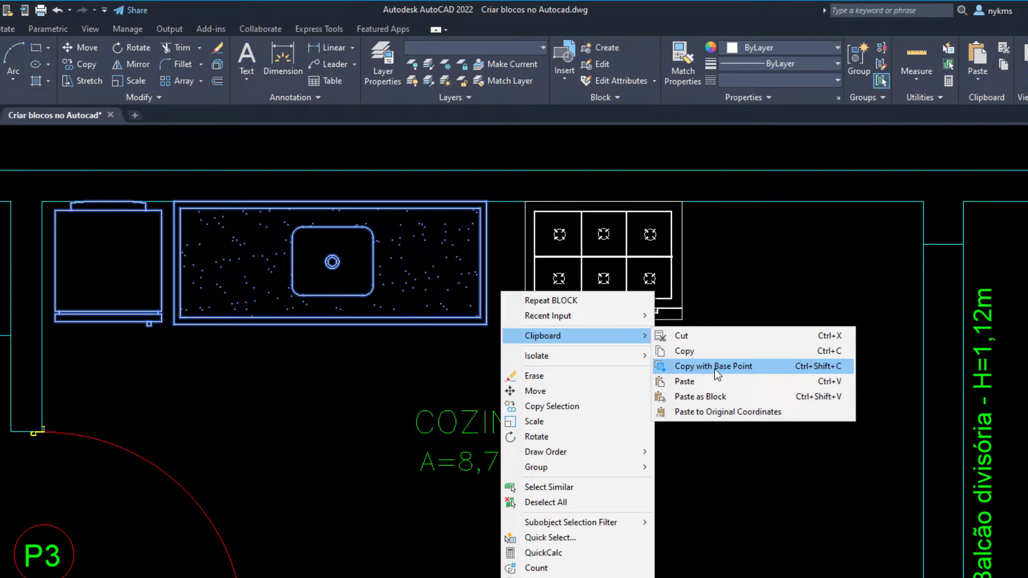
click(740, 367)
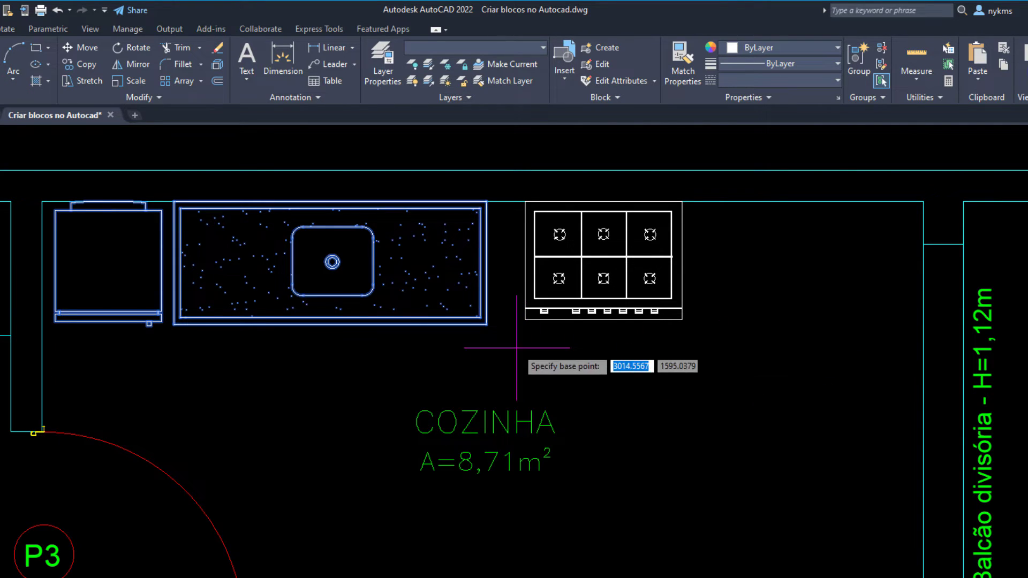
click(525, 319)
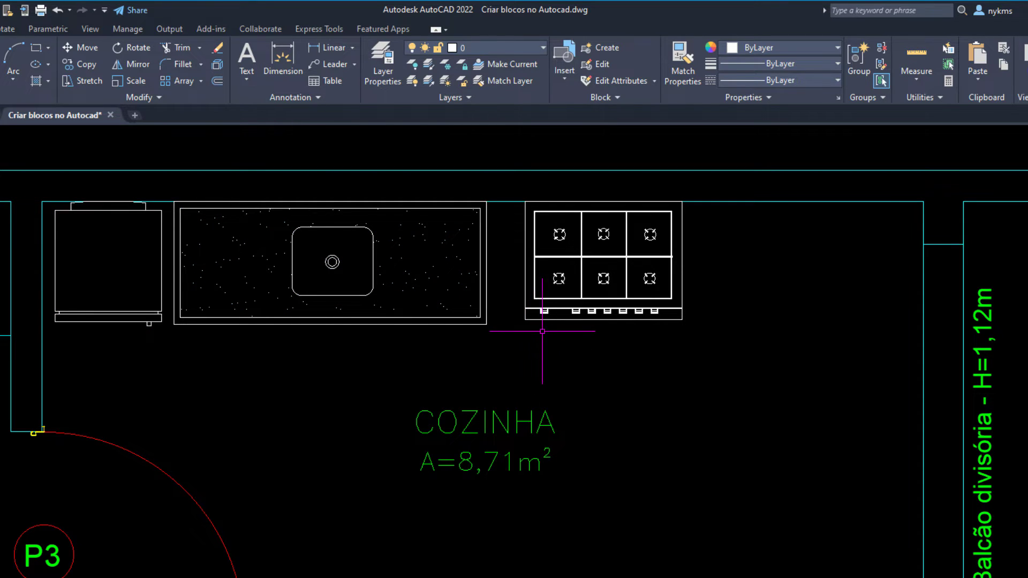
click(564, 299)
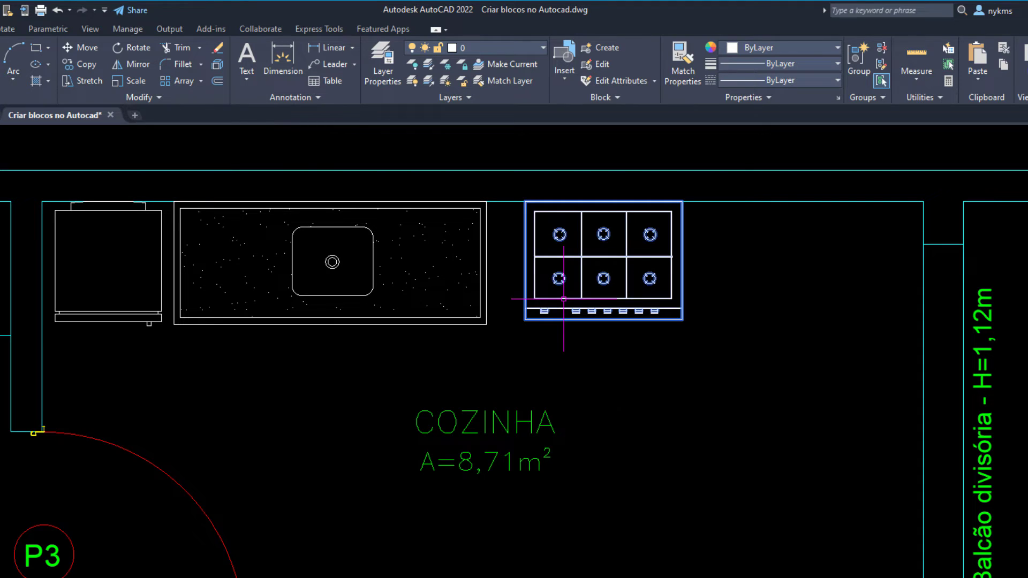
click(602, 65)
Paste the copied fridge and sink into the Fogão block at the stove's corner.
click(544, 461)
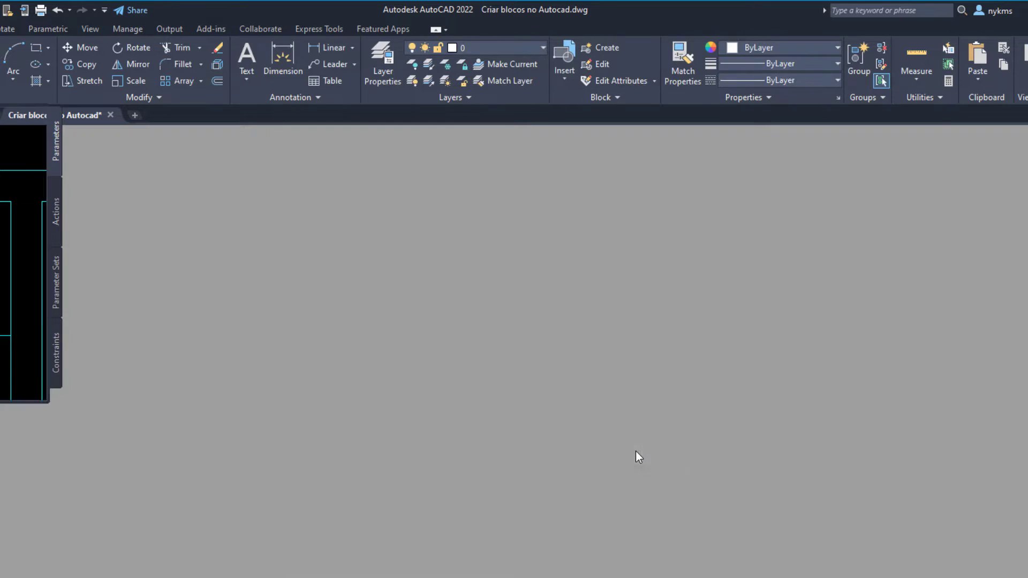
scroll(622, 340, down, 4)
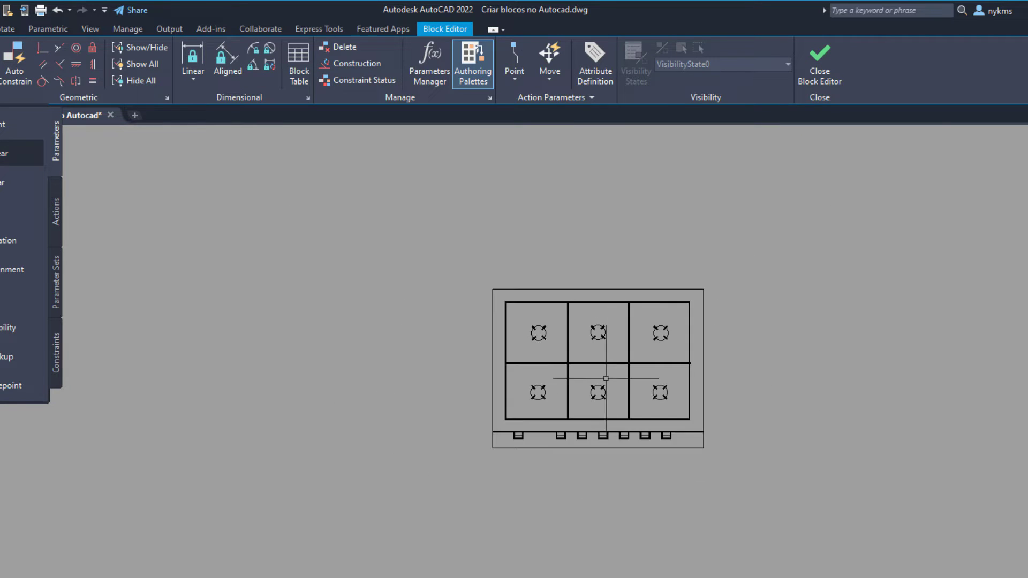
scroll(608, 356, down, 2)
scroll(526, 364, up, 2)
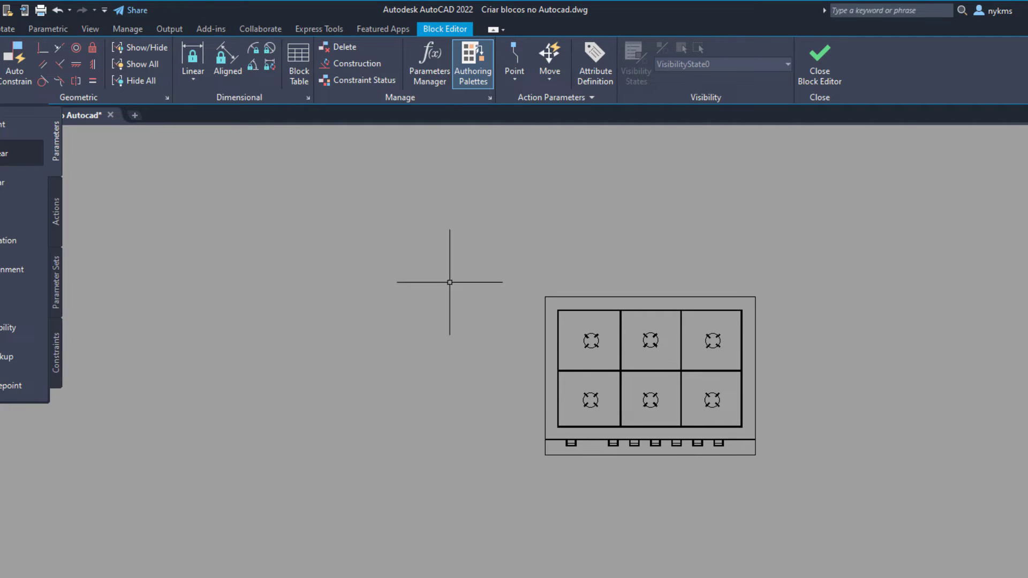
right_click(343, 299)
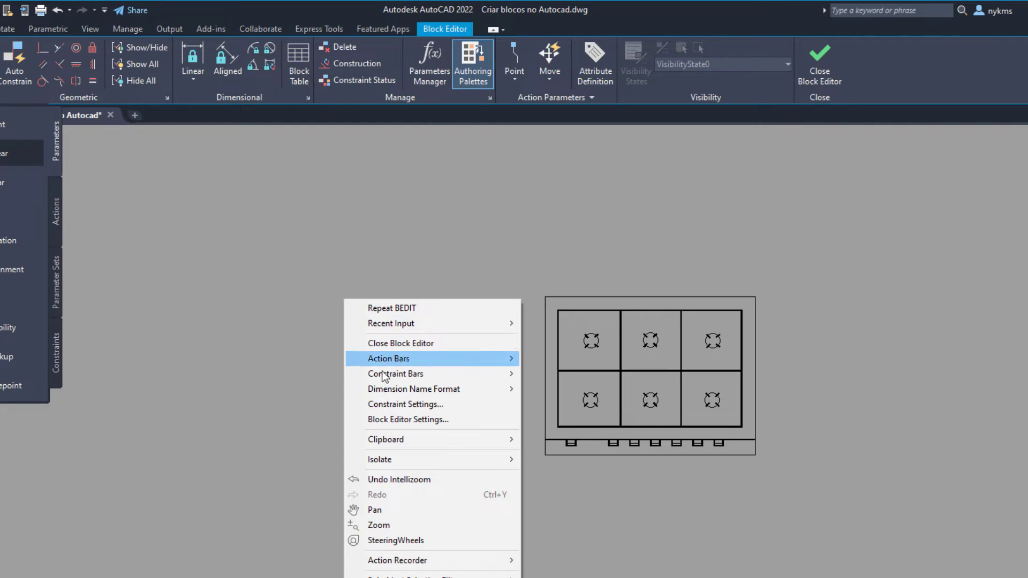
mouse_move(385, 439)
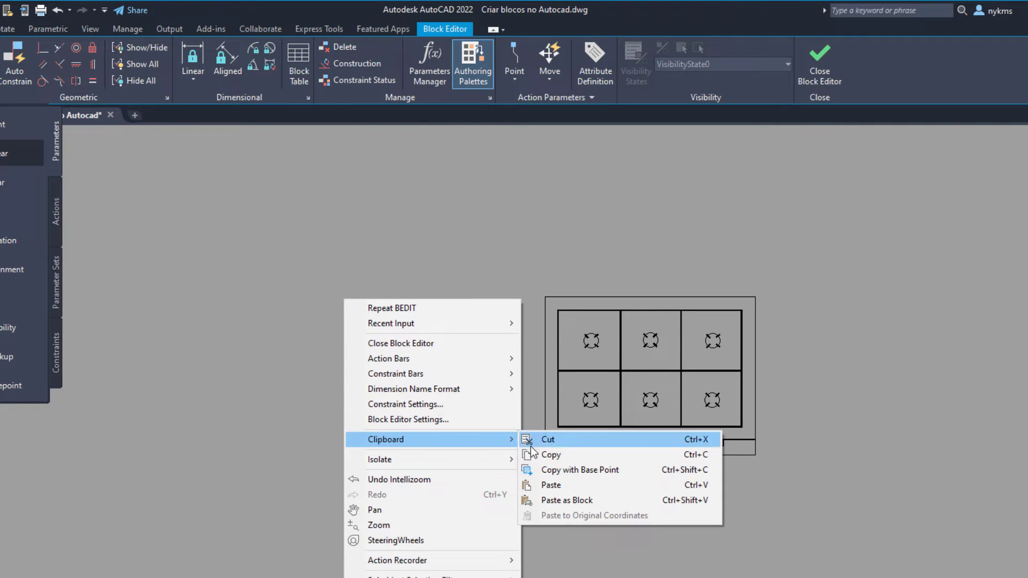
click(543, 487)
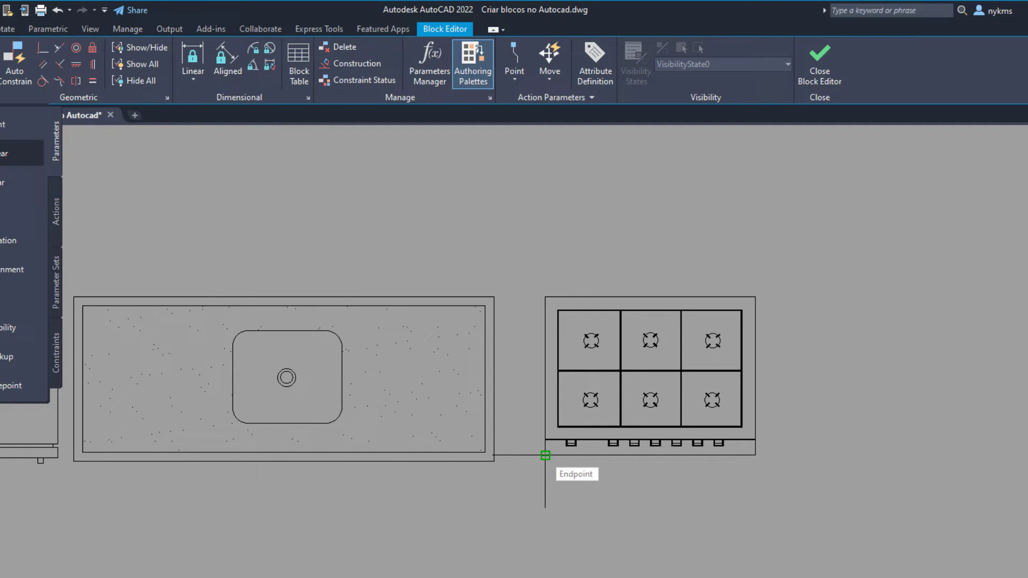
click(545, 455)
Close the Block Editor, saving the changes to Fogão.
scroll(571, 404, down, 4)
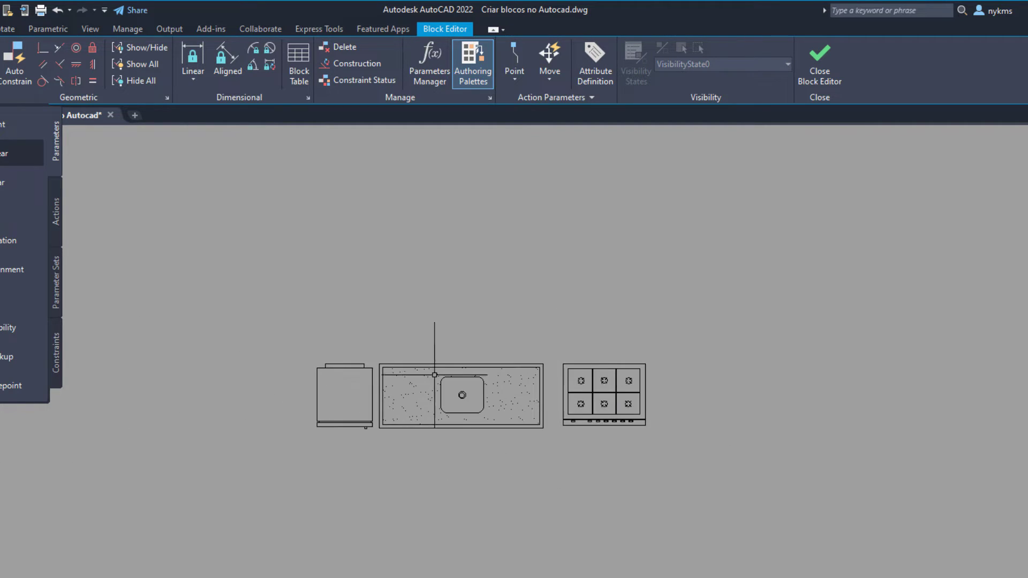
scroll(435, 373, up, 2)
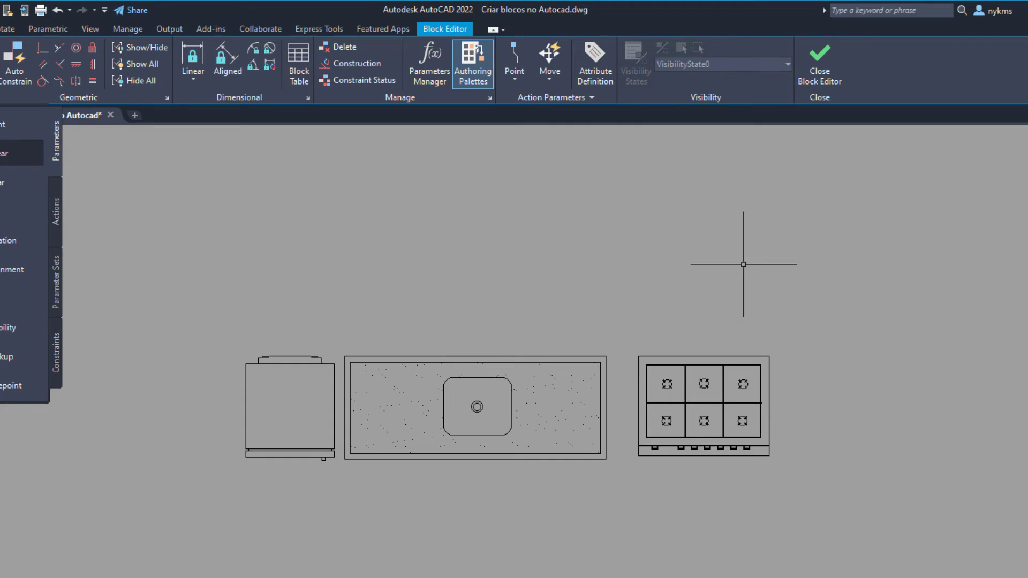
click(821, 66)
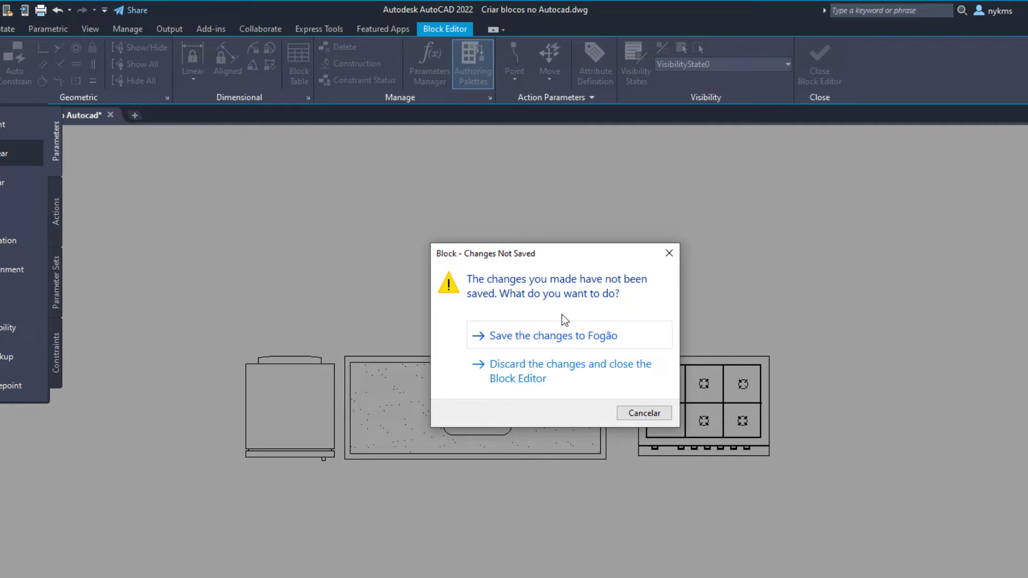
click(532, 342)
Select the fridge, sink and stove, then zoom out until the full floor plan shows.
click(534, 306)
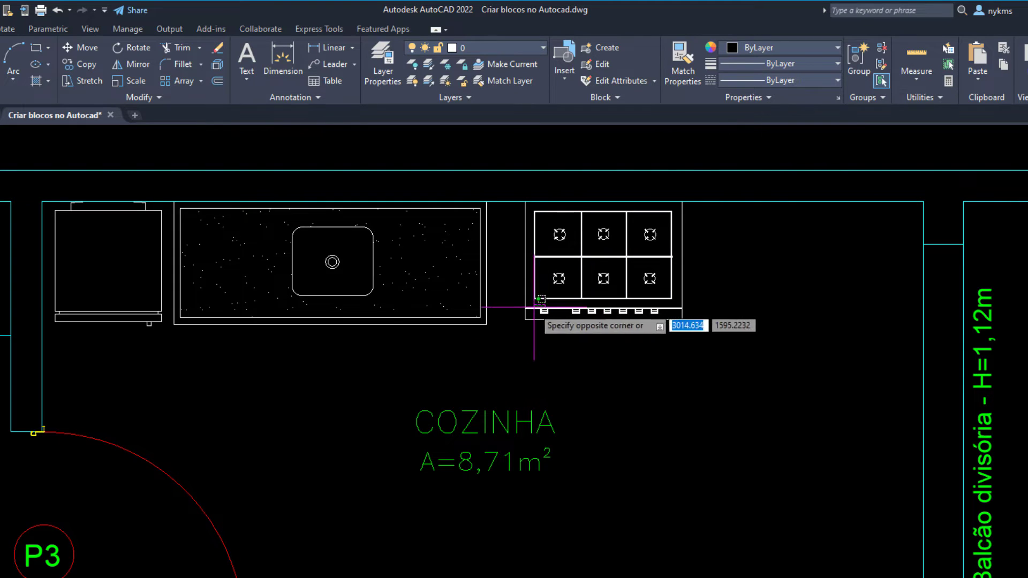
click(155, 316)
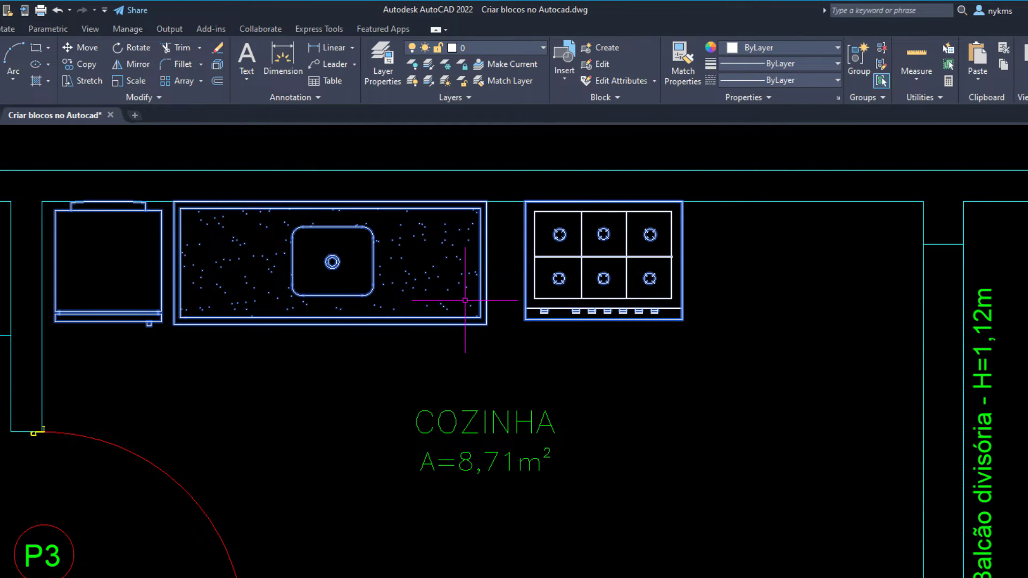
scroll(461, 223, down, 2)
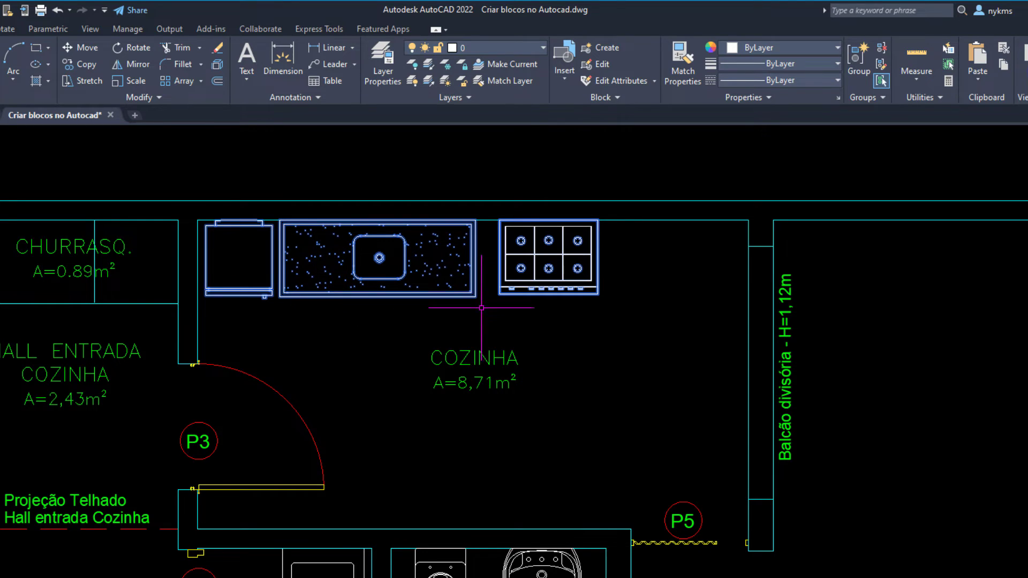
scroll(402, 231, down, 4)
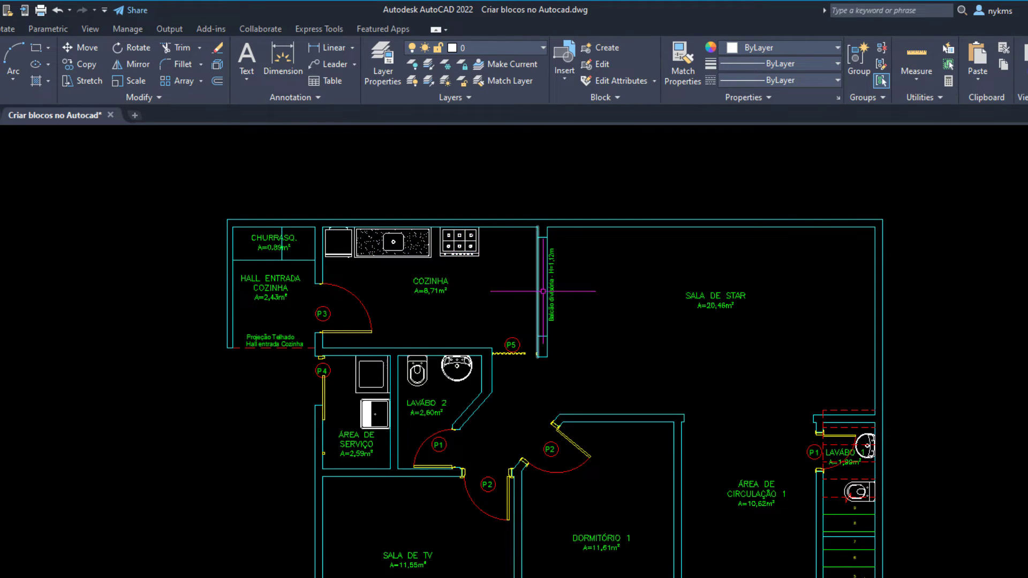
scroll(391, 222, down, 3)
scroll(391, 222, down, 2)
scroll(450, 207, up, 4)
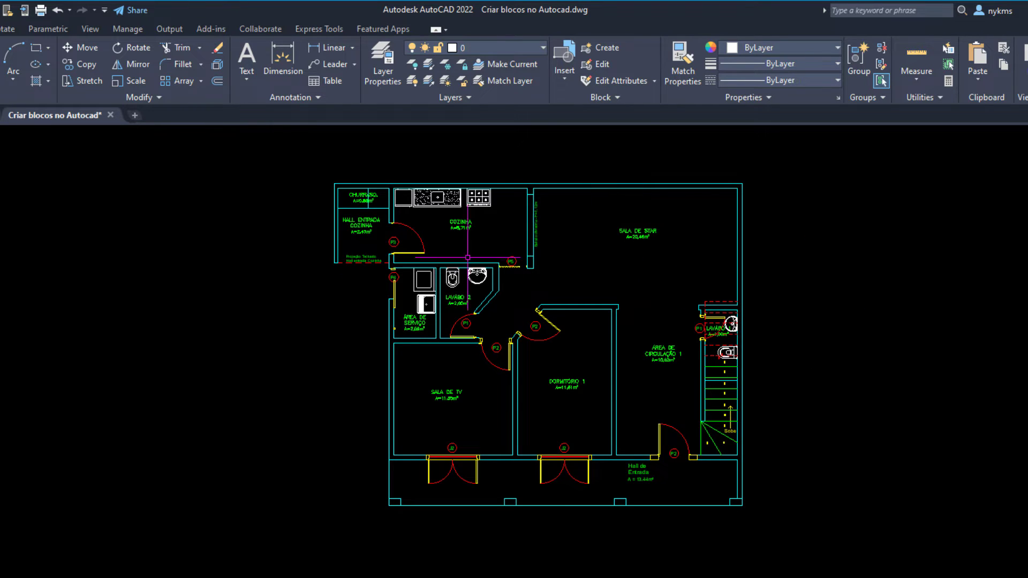
scroll(298, 304, down, 2)
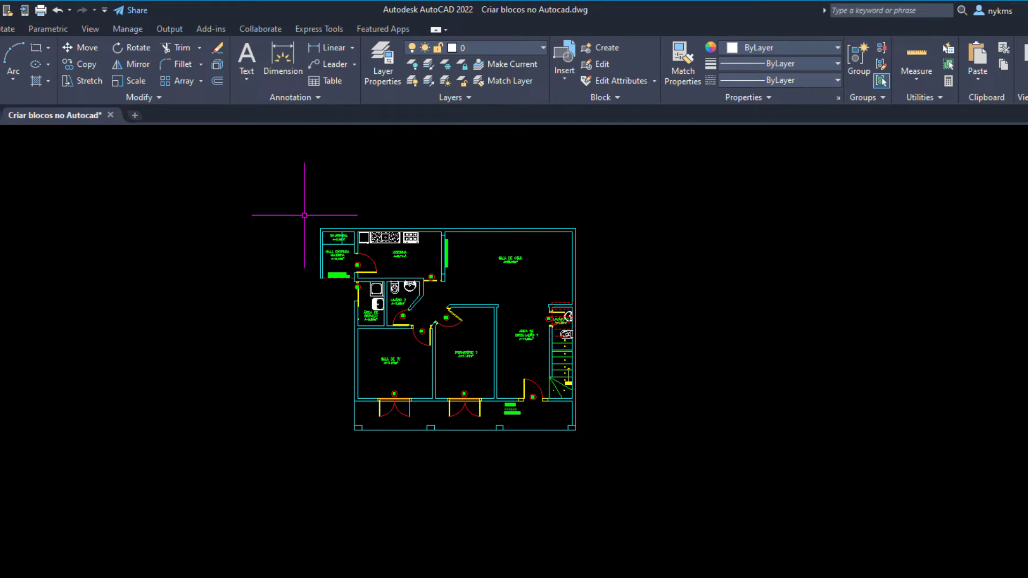
Window-select all 1508 floor-plan objects and convert them into a block named 'Arquitetonico'.
click(304, 216)
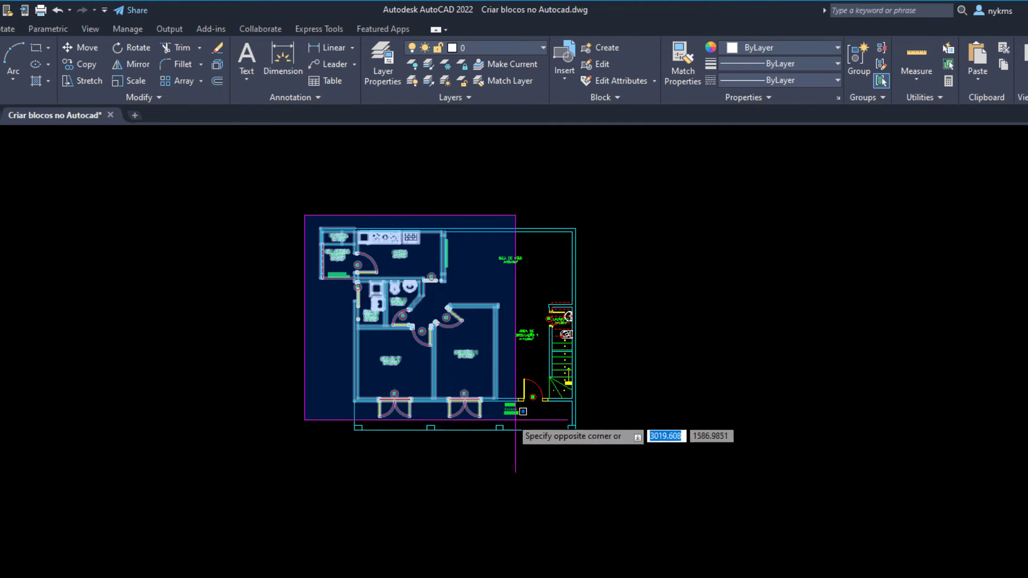
click(597, 446)
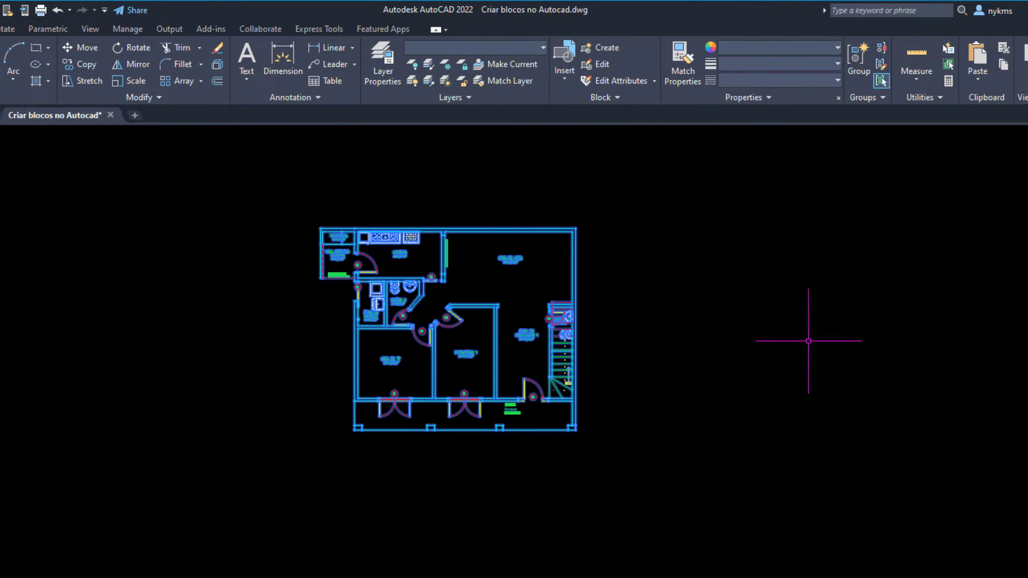
click(602, 47)
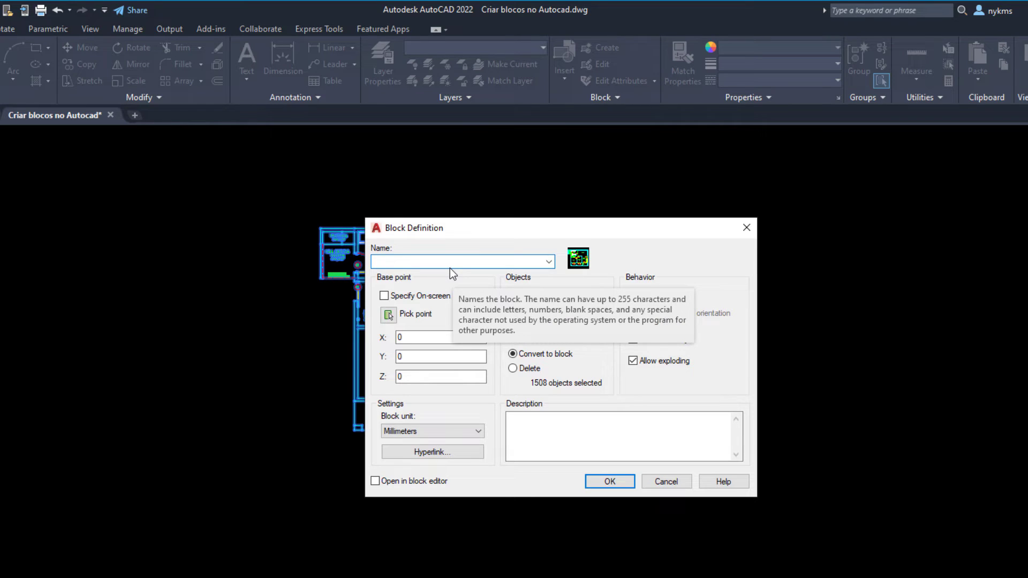
text(Arqui)
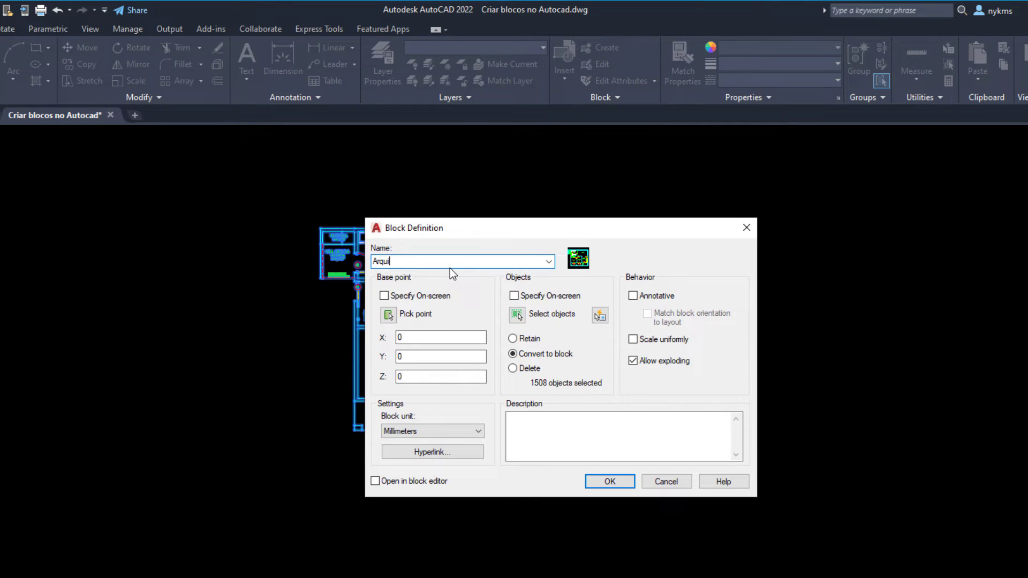
text(tetoni)
text(co)
click(610, 482)
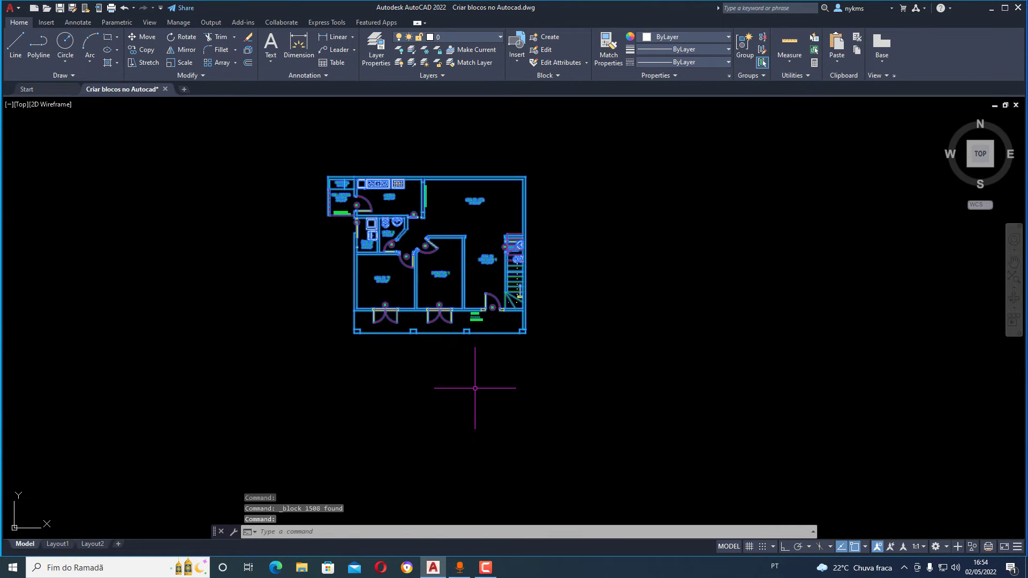
Copy the Arquitetonico block twice to the right from its lower-right corner, with Ortho on.
scroll(302, 249, down, 2)
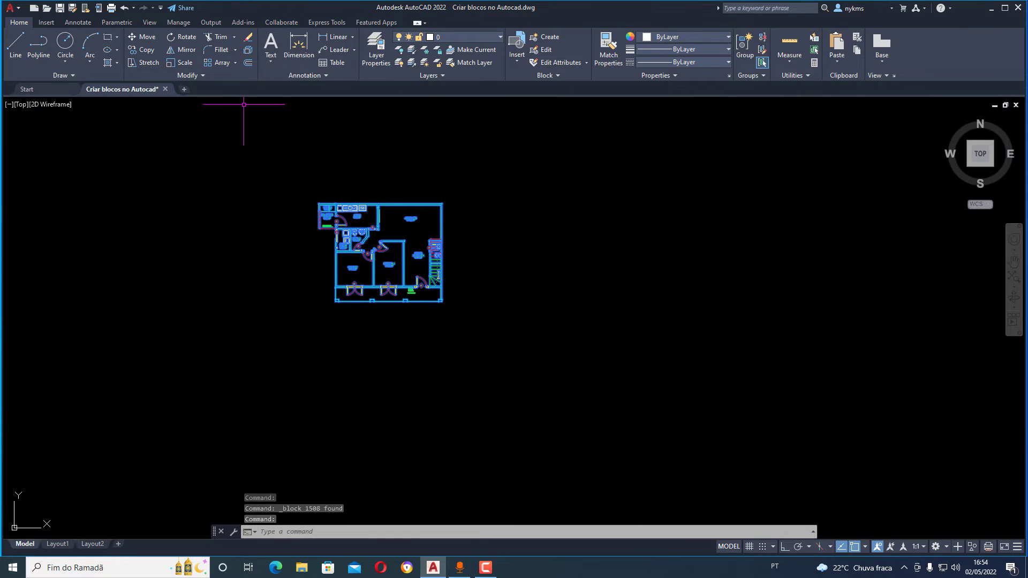
click(142, 49)
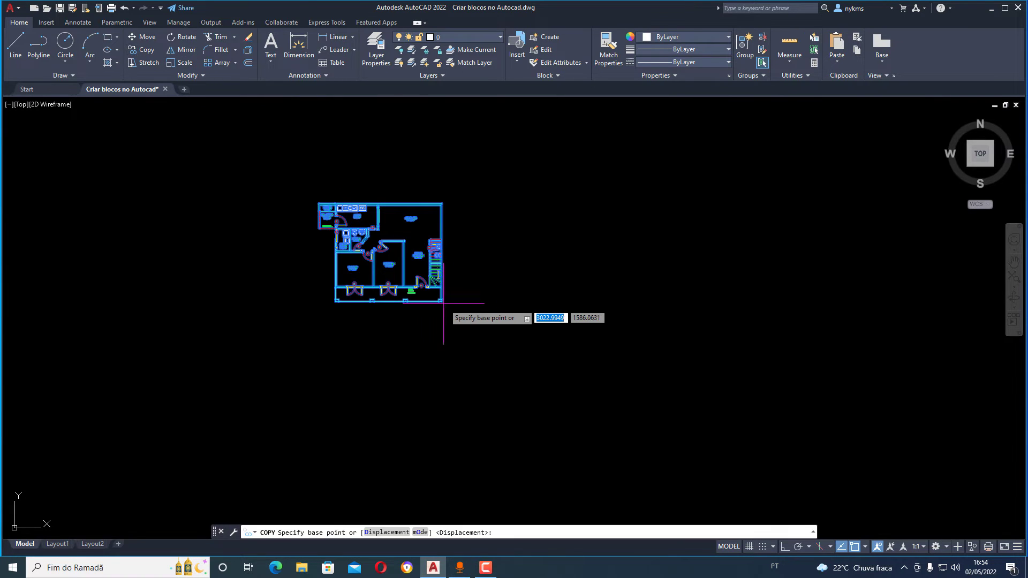
click(443, 301)
scroll(445, 294, down, 1)
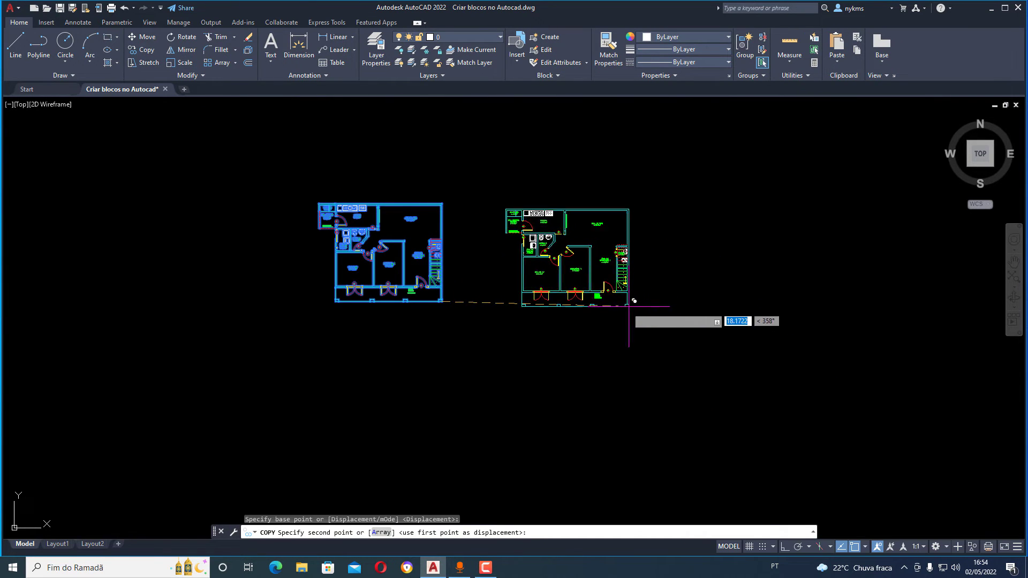
key(F8)
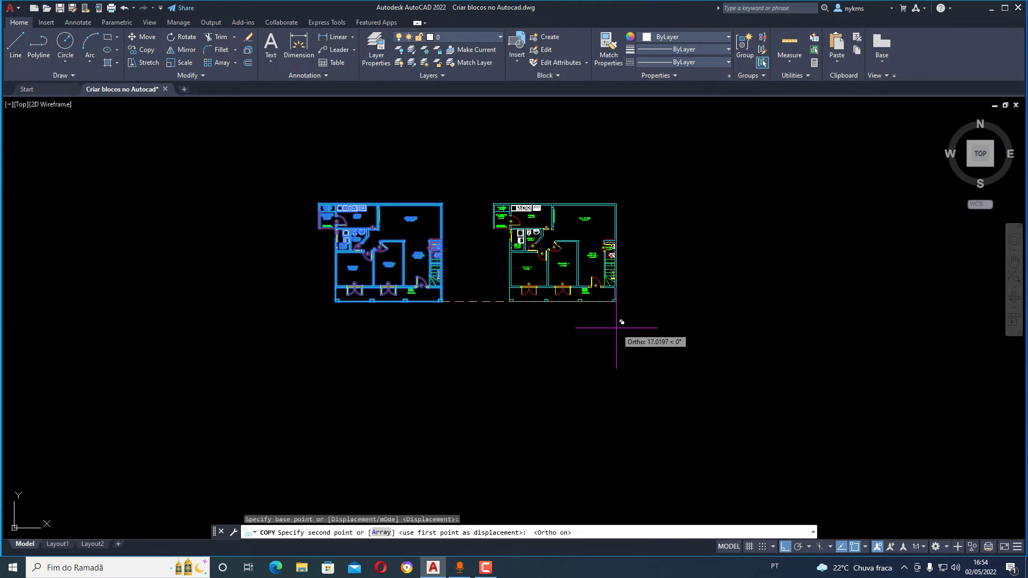
click(631, 327)
click(825, 304)
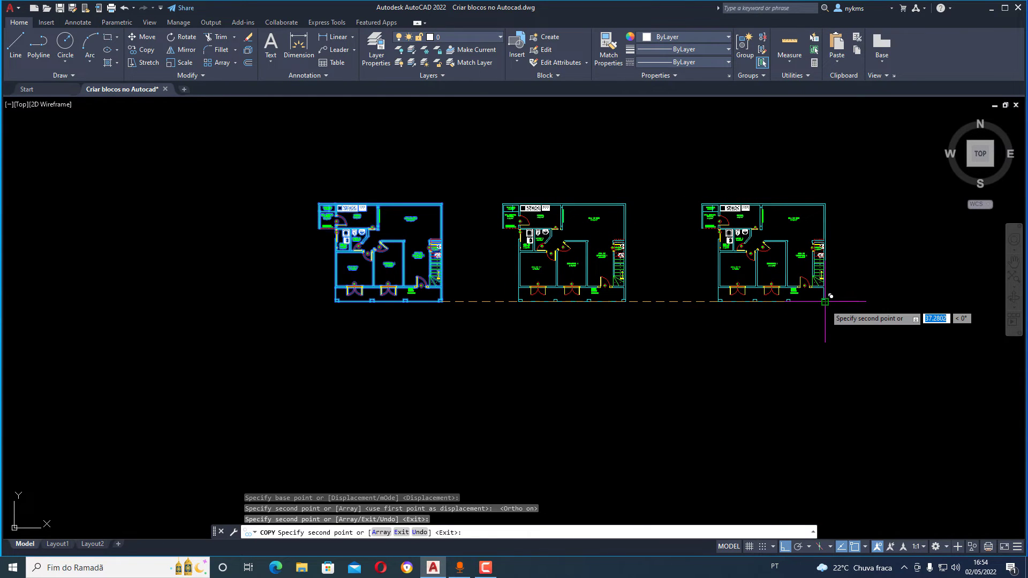
key(Escape)
scroll(414, 217, up, 4)
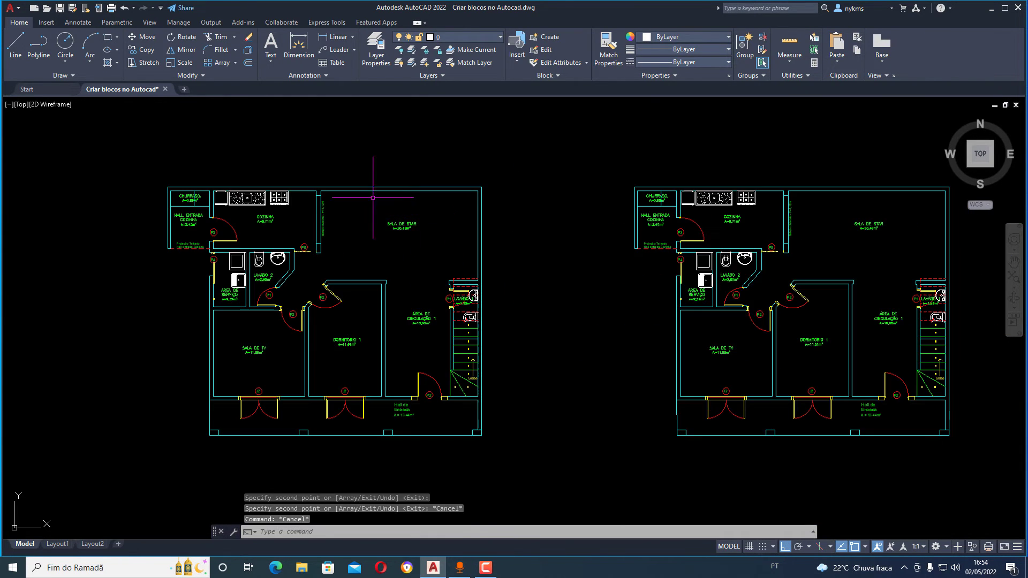
click(410, 222)
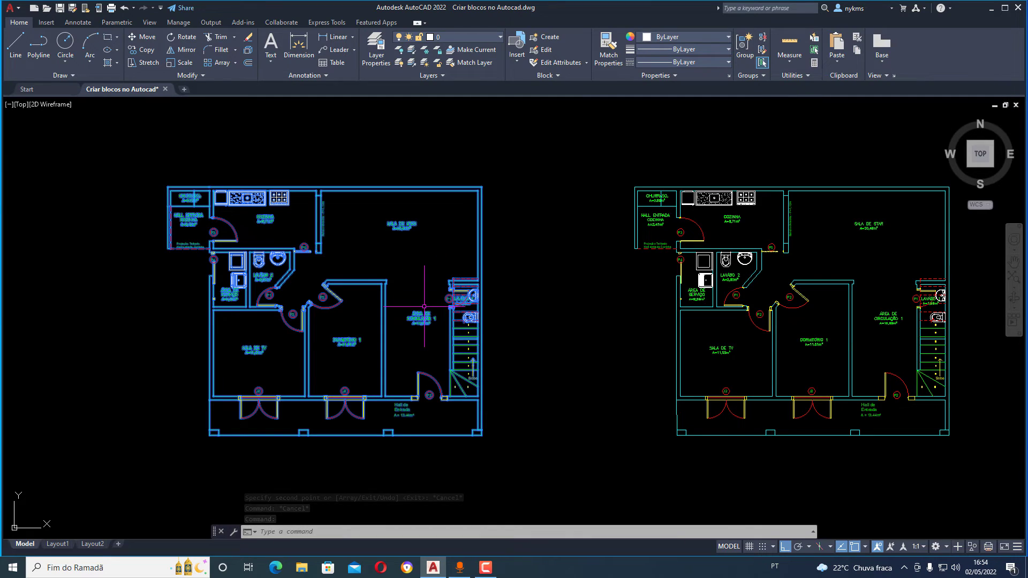
scroll(432, 235, down, 2)
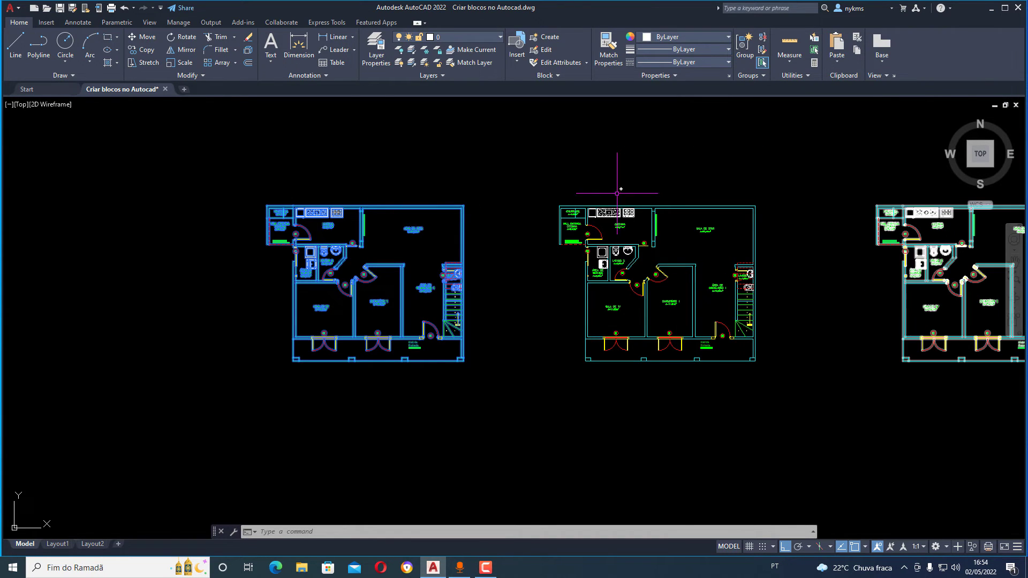
scroll(311, 285, up, 2)
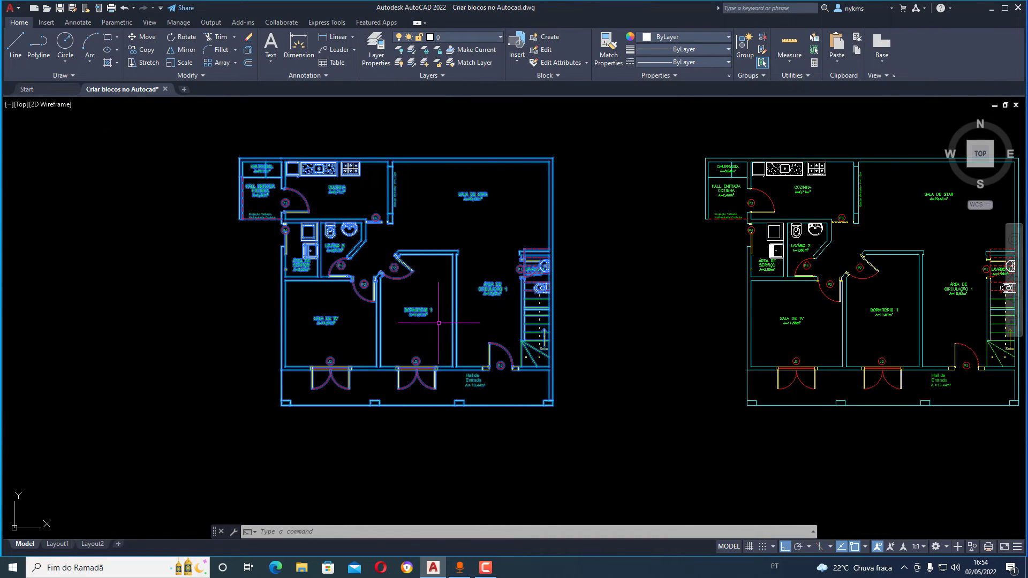
click(439, 254)
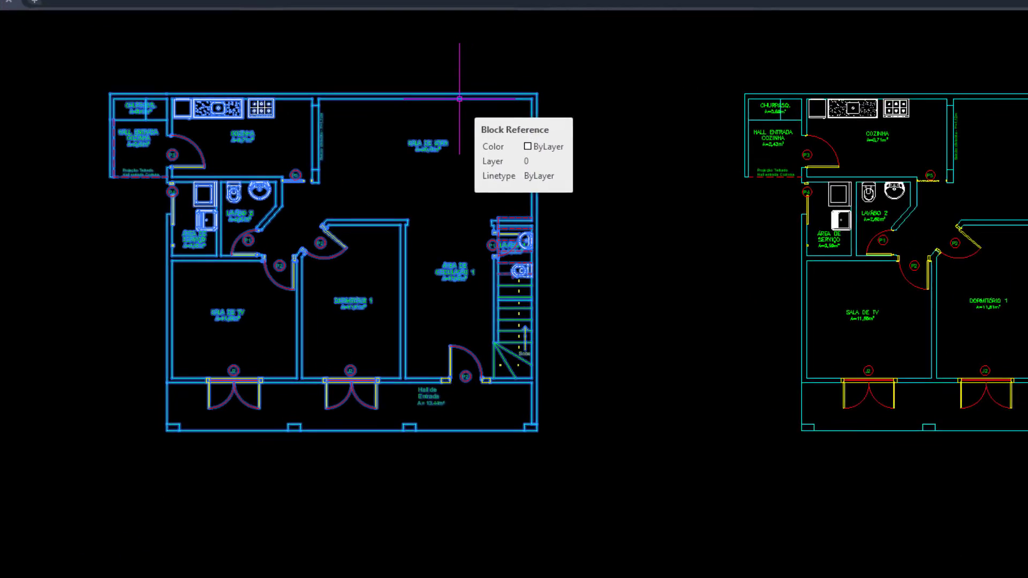
Open the left Arquitetonico block for in-place reference editing, including nested objects.
right_click(495, 161)
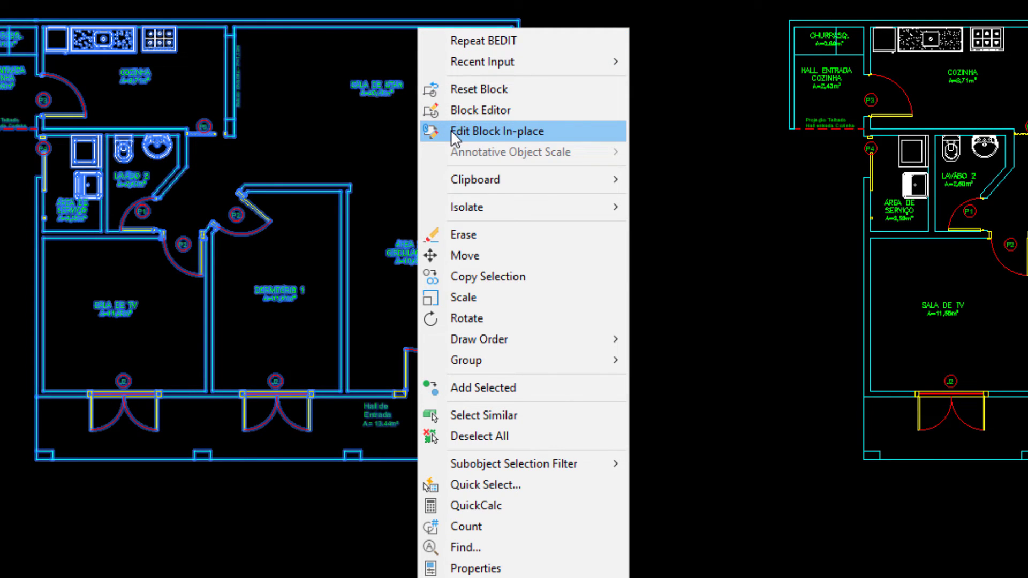
click(477, 130)
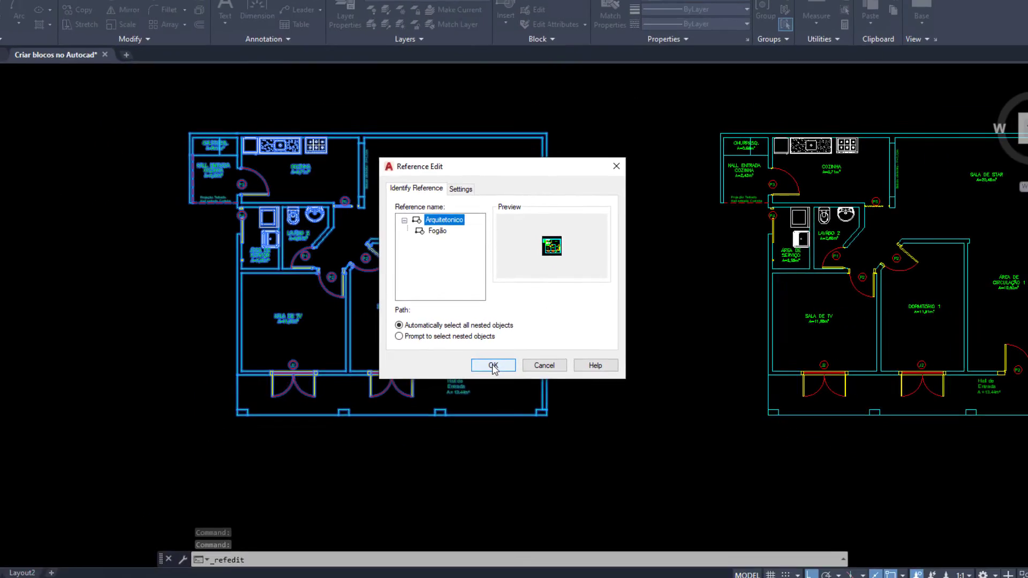
click(493, 367)
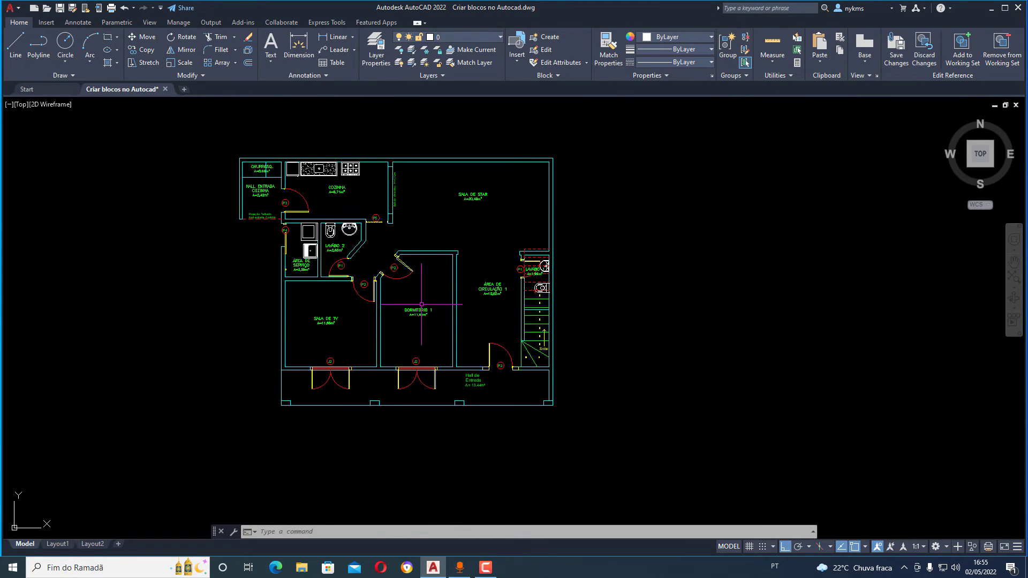
Erase the dormitory walls, door swing, hinge pieces and P2 tag.
scroll(421, 304, up, 2)
click(503, 249)
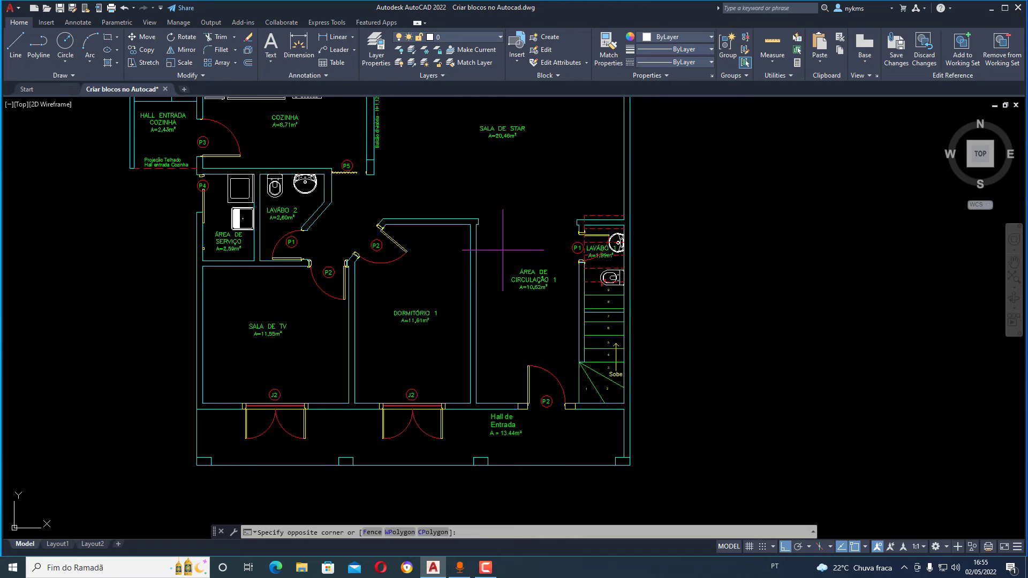
click(386, 197)
click(356, 200)
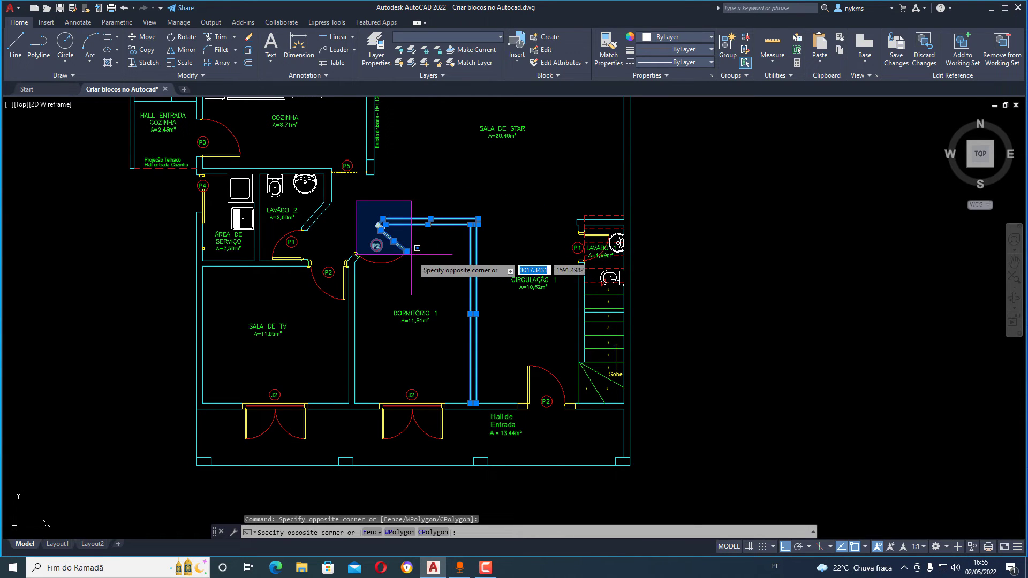
click(428, 302)
scroll(342, 233, up, 4)
click(319, 229)
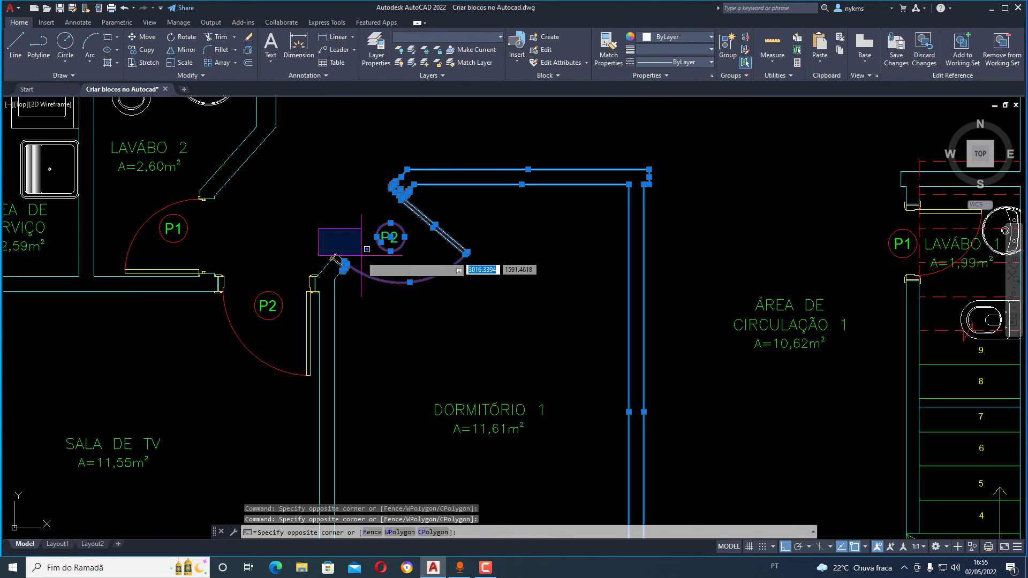
click(387, 279)
key(Delete)
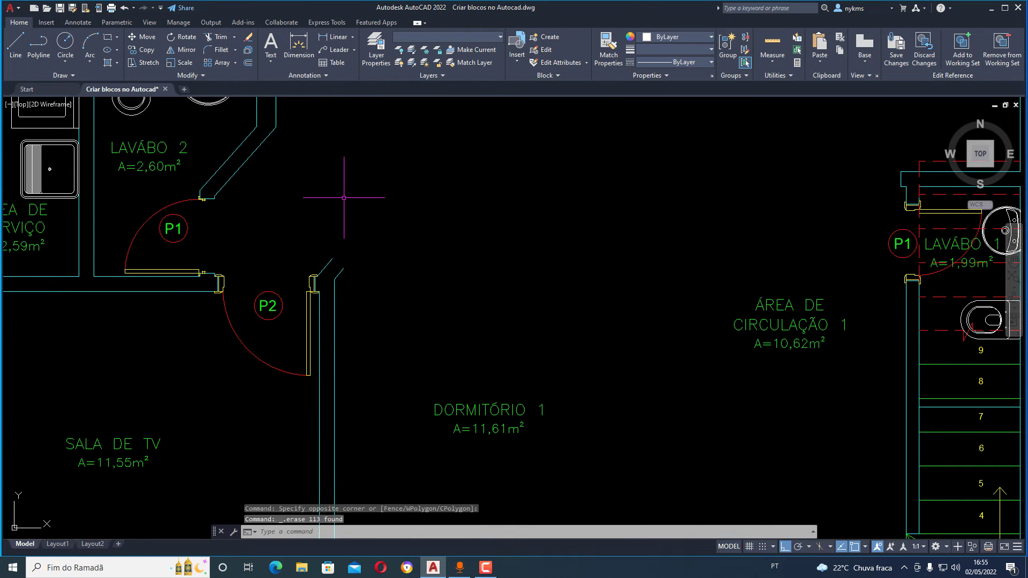
Delete the DORMITÓRIO 1 and ÁREA DE CIRCULAÇÃO 1 room labels.
scroll(447, 244, down, 4)
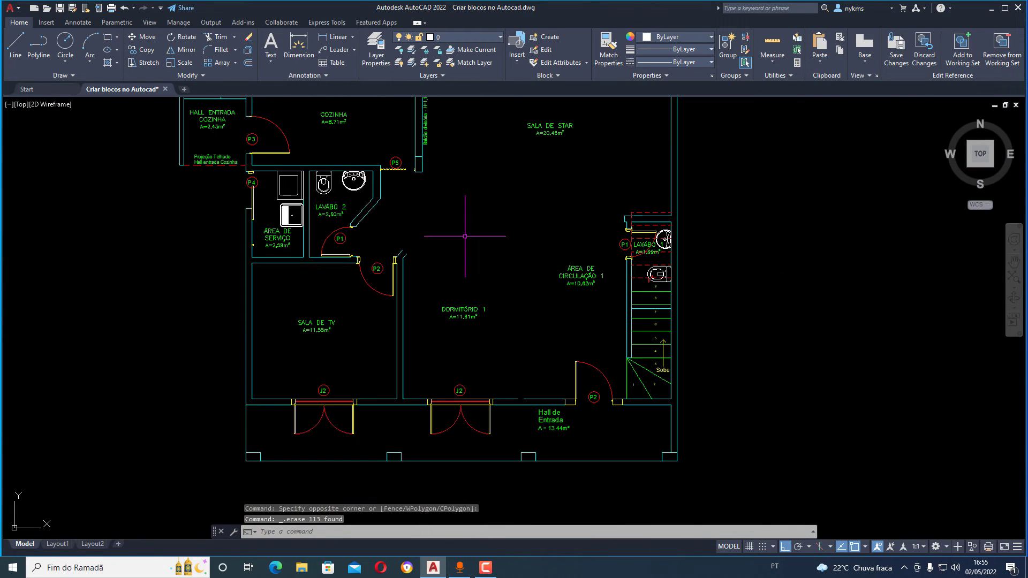
click(508, 329)
click(425, 287)
click(594, 314)
click(545, 243)
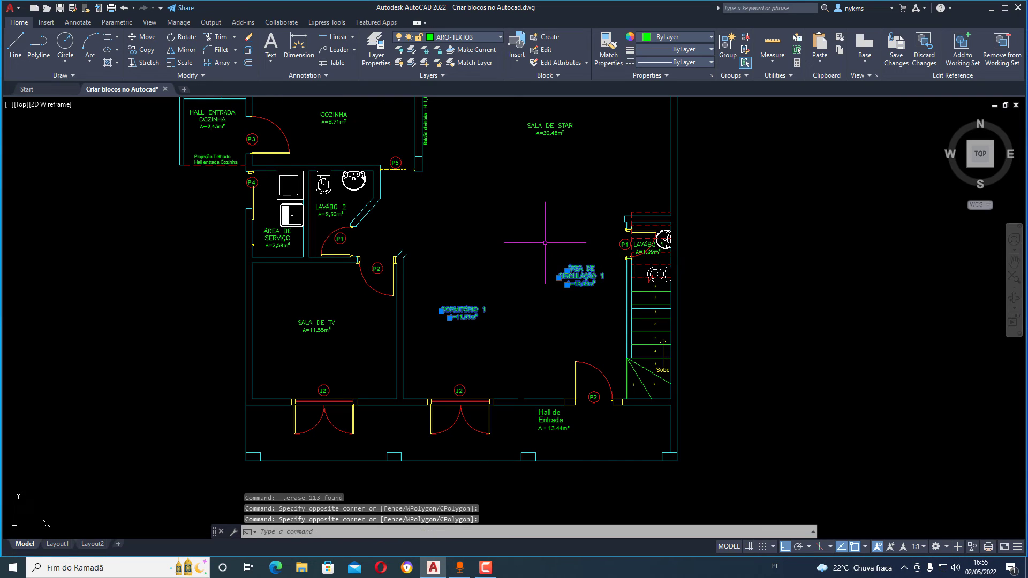
key(Delete)
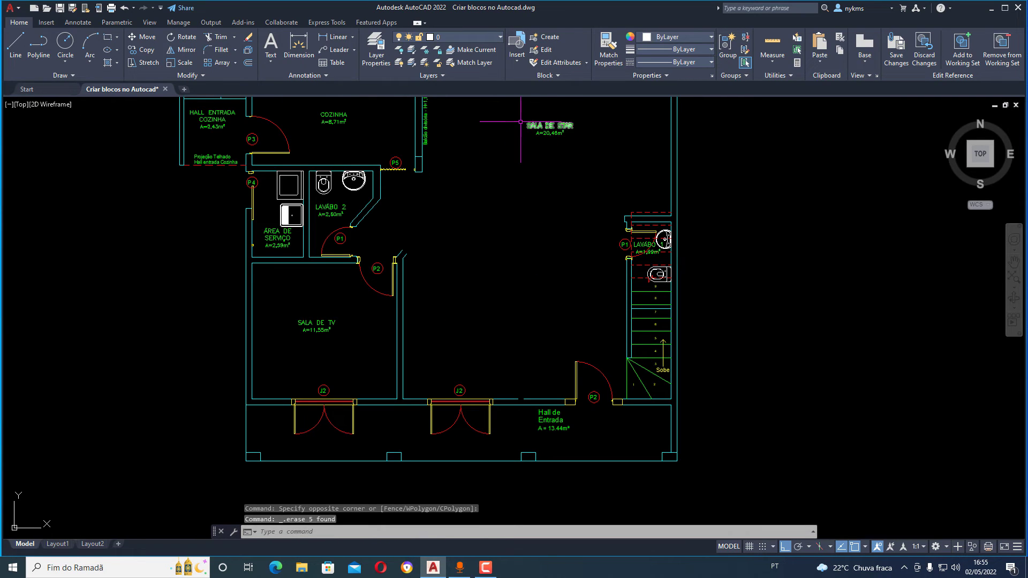
Move the SALA DE STAR label down into the enlarged room.
click(517, 107)
click(595, 147)
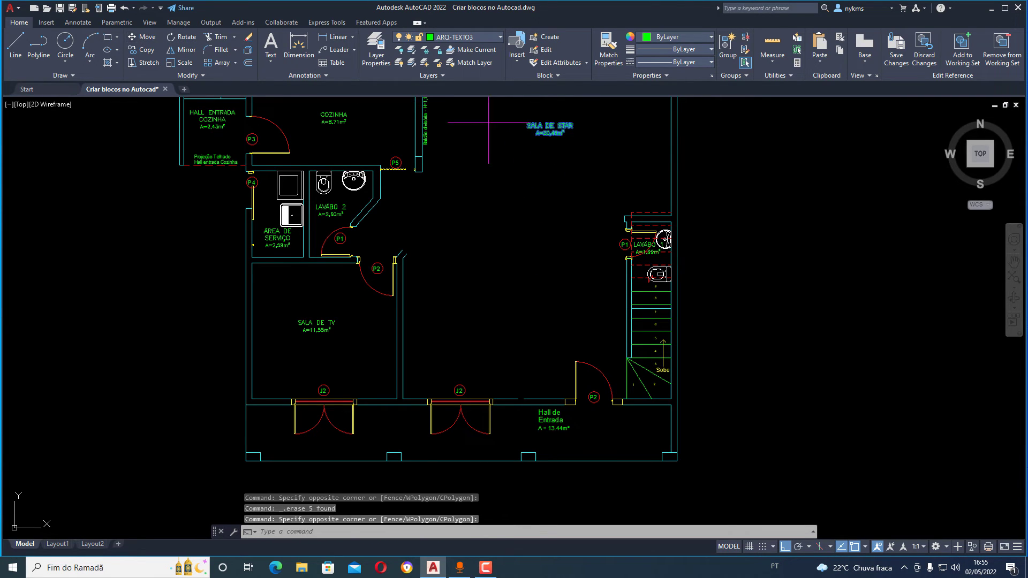
text(m)
key(Return)
click(535, 140)
click(535, 220)
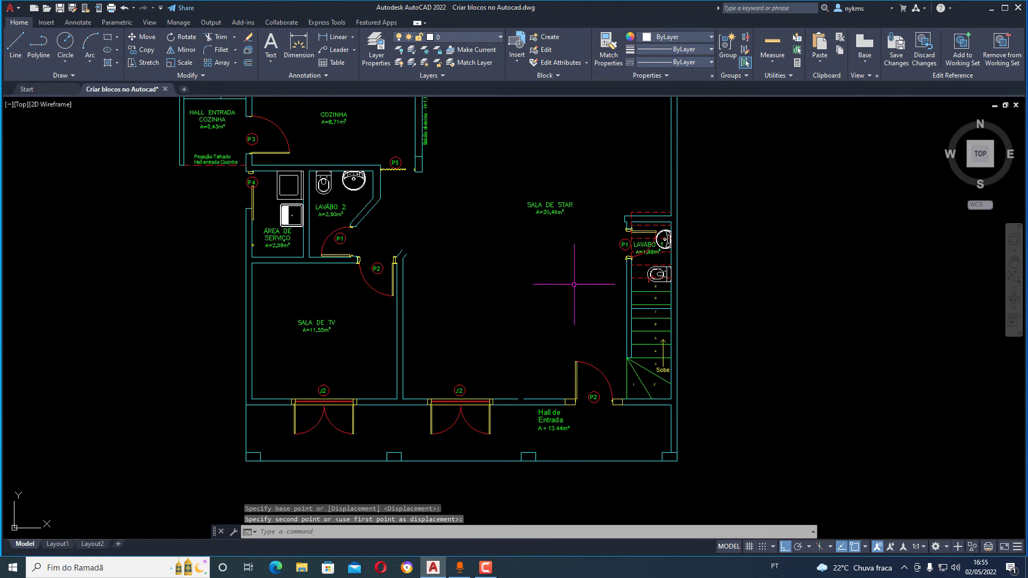
scroll(574, 285, down, 2)
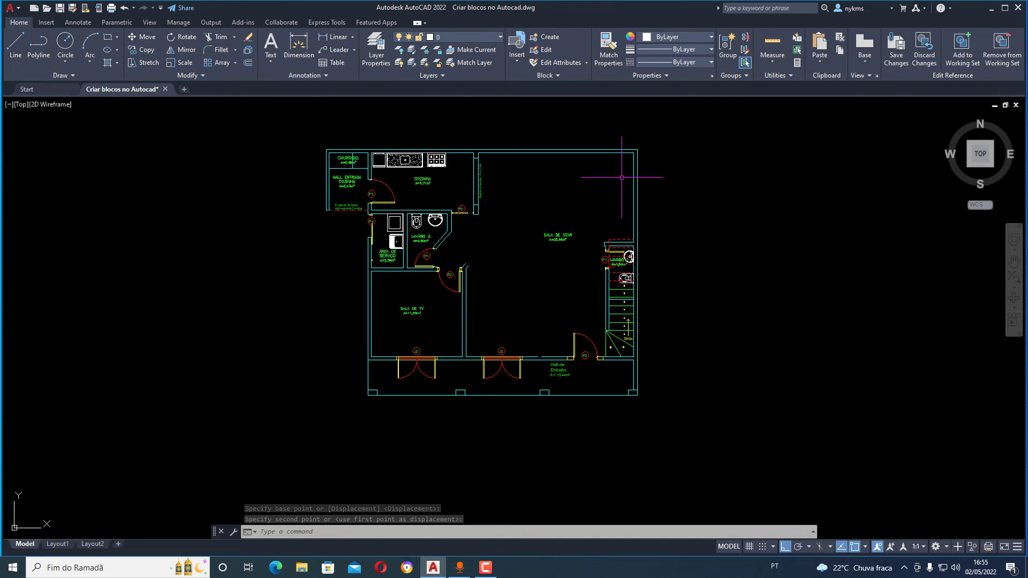
Assign every object in the edited plan to the Arquitetonico layer.
click(305, 138)
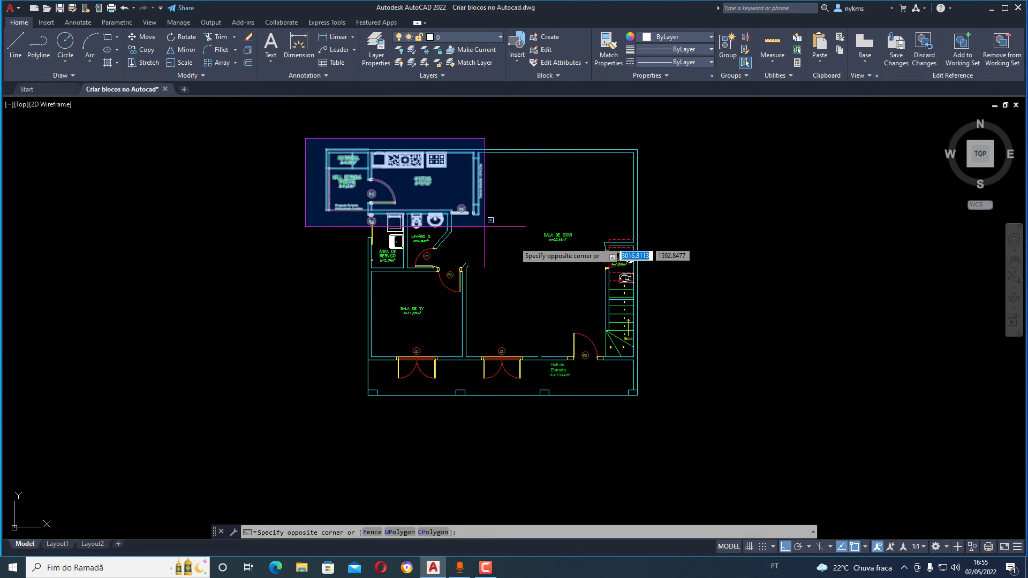
click(704, 419)
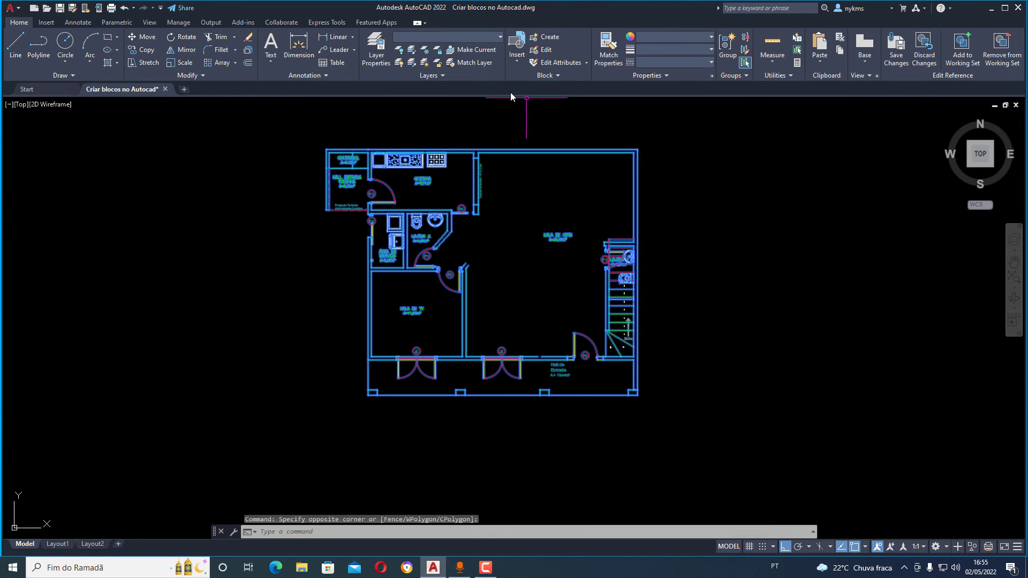
click(499, 40)
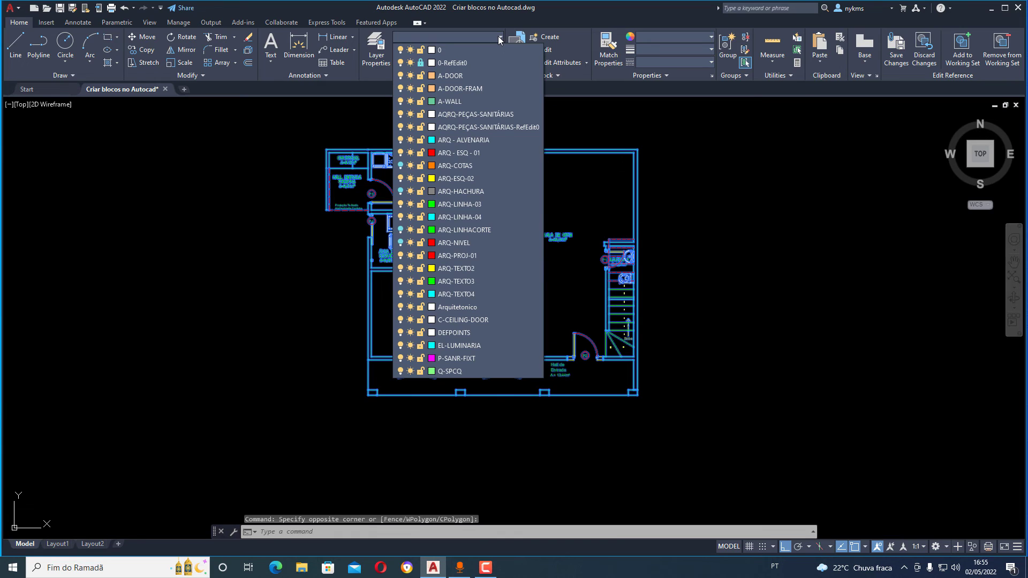
click(454, 306)
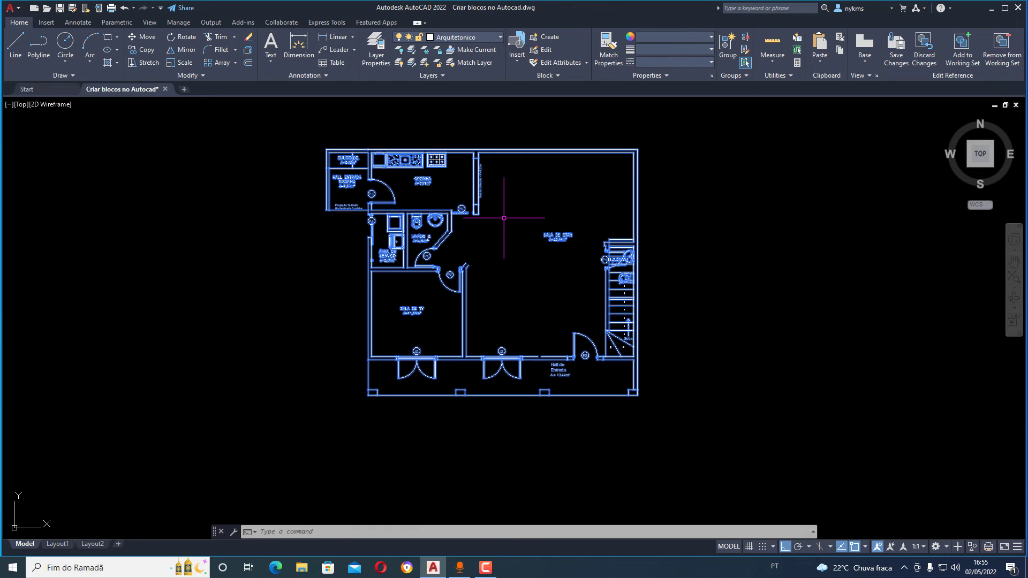
key(Escape)
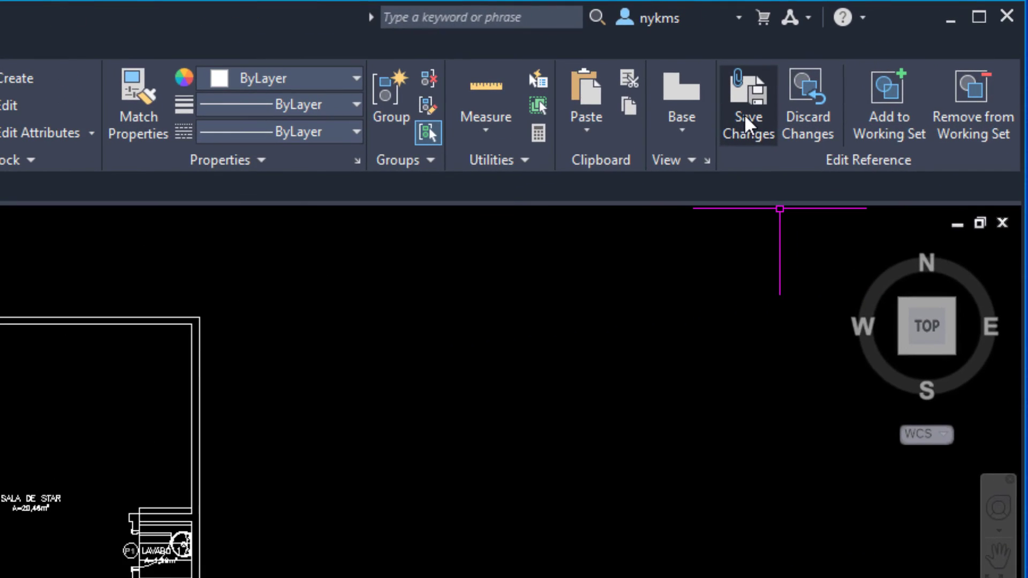
Save the reference edits, redefining Arquitetonico and updating all 3 instances.
click(745, 114)
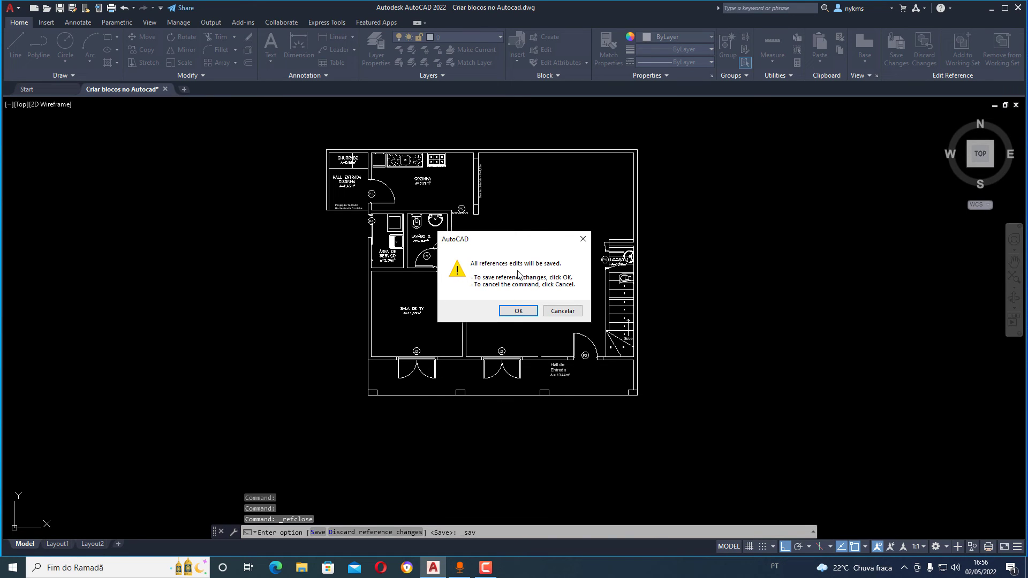
click(517, 311)
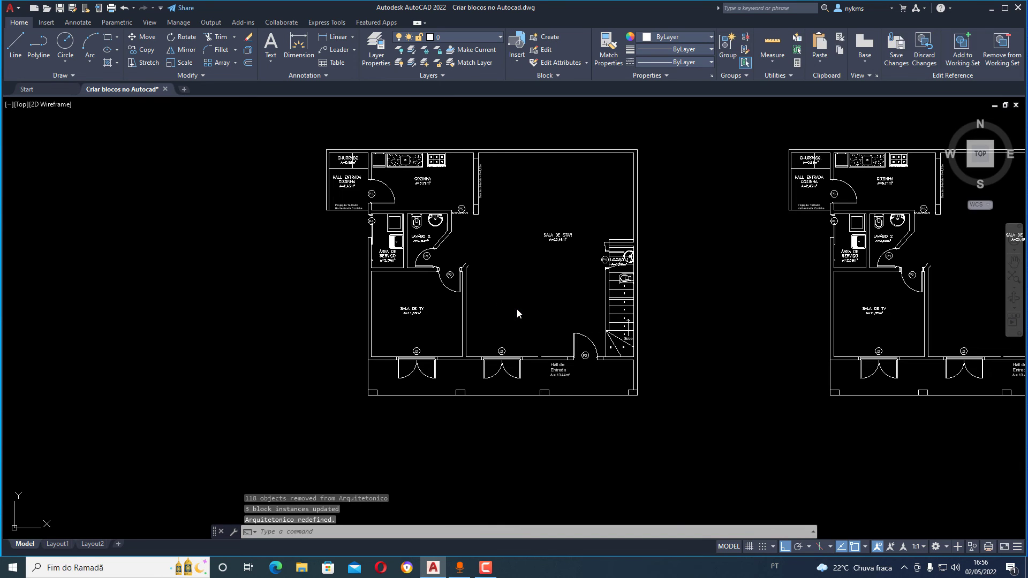
Zoom the view to show all three Arquitetonico copies without the dormitory walls.
scroll(337, 233, down, 3)
scroll(493, 241, up, 2)
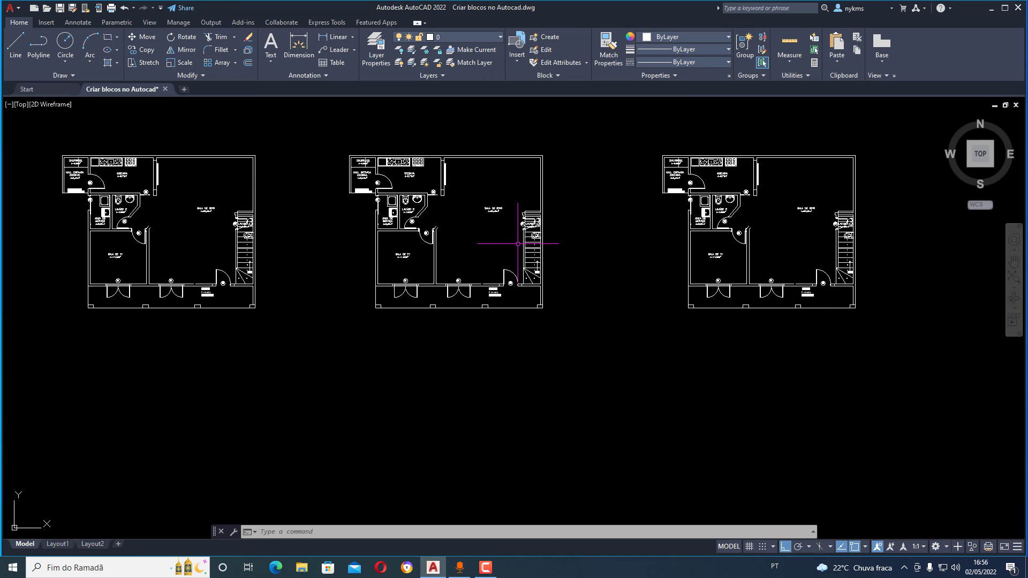
scroll(518, 244, down, 3)
scroll(501, 230, up, 3)
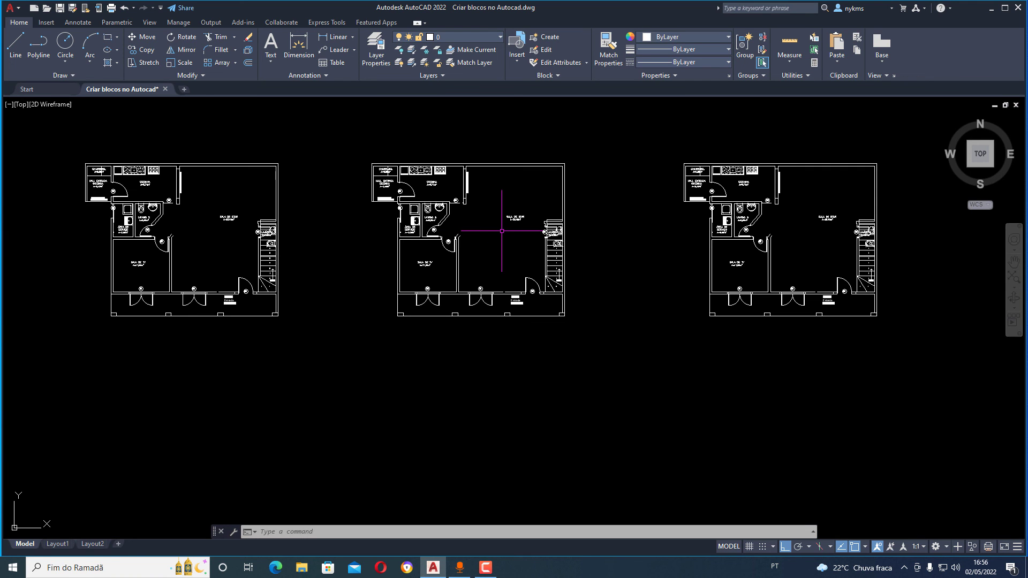